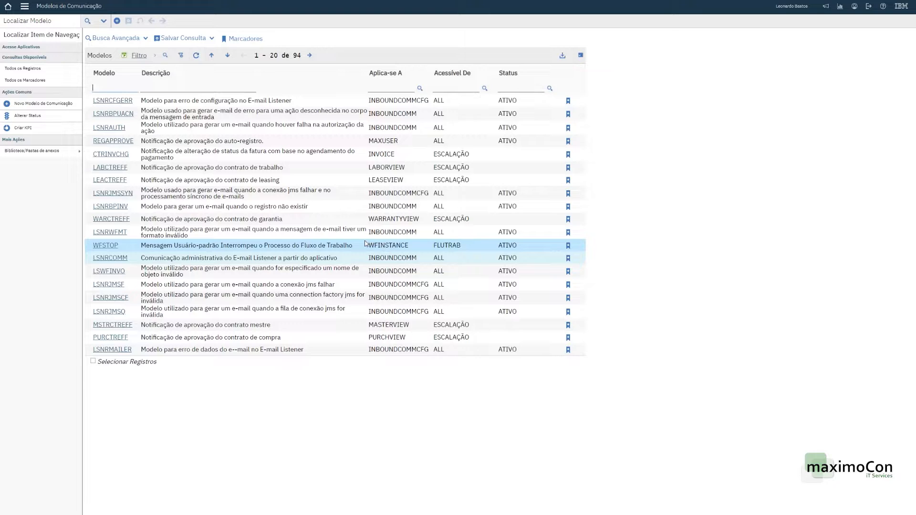
Open the Acompanhamento de Ordem de Serviço application from the start center and list the work orders
left_click(7, 6)
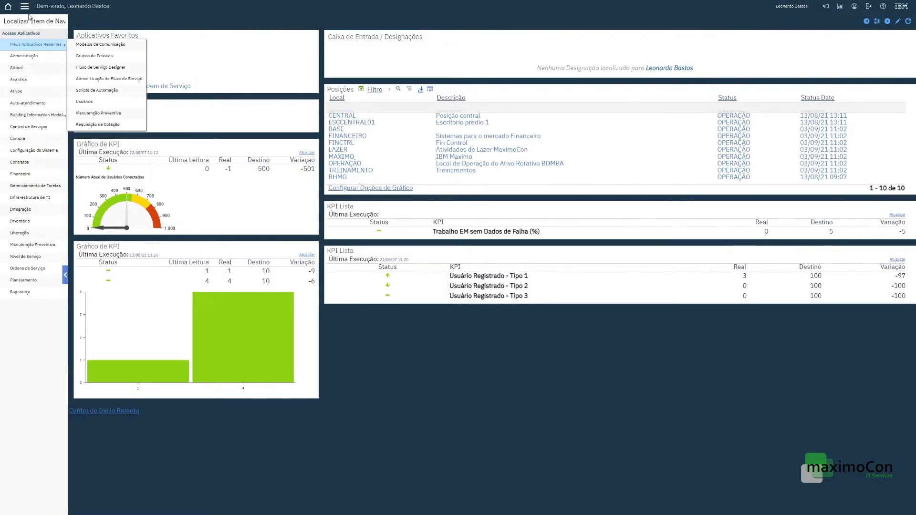
left_click(25, 6)
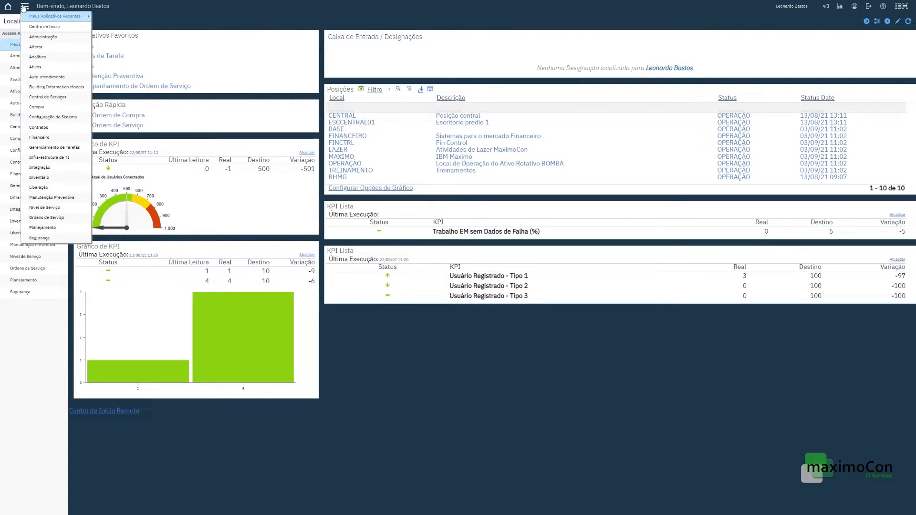
mouse_move(54, 200)
left_click(107, 219)
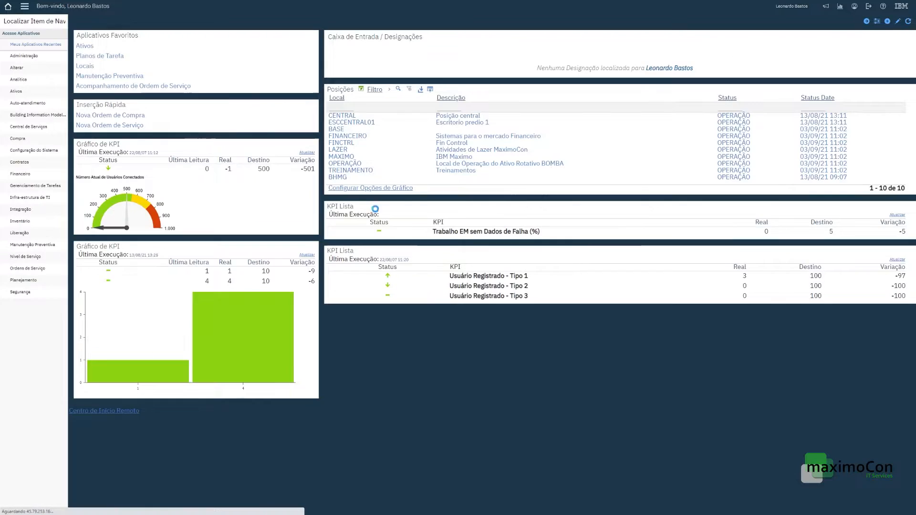
key("Return")
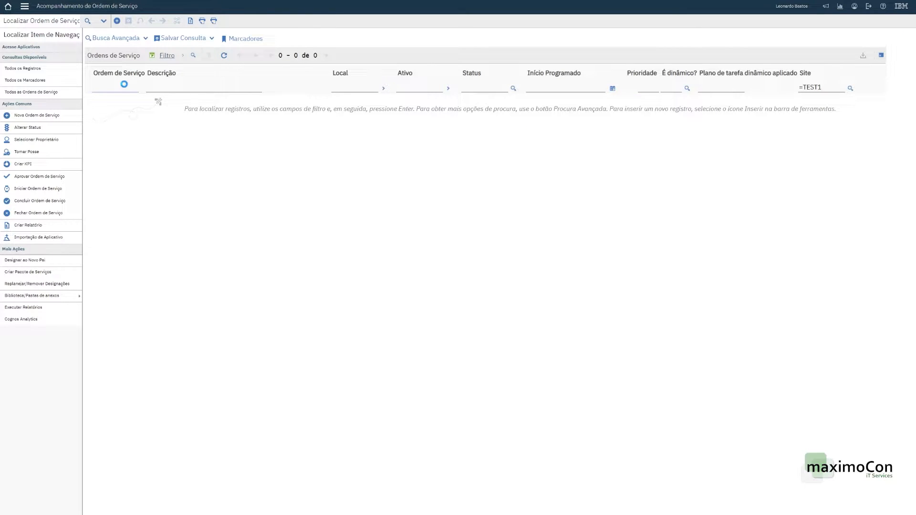
Open the work order "Teste WF #2" and locate its workflow routing command
left_click(99, 127)
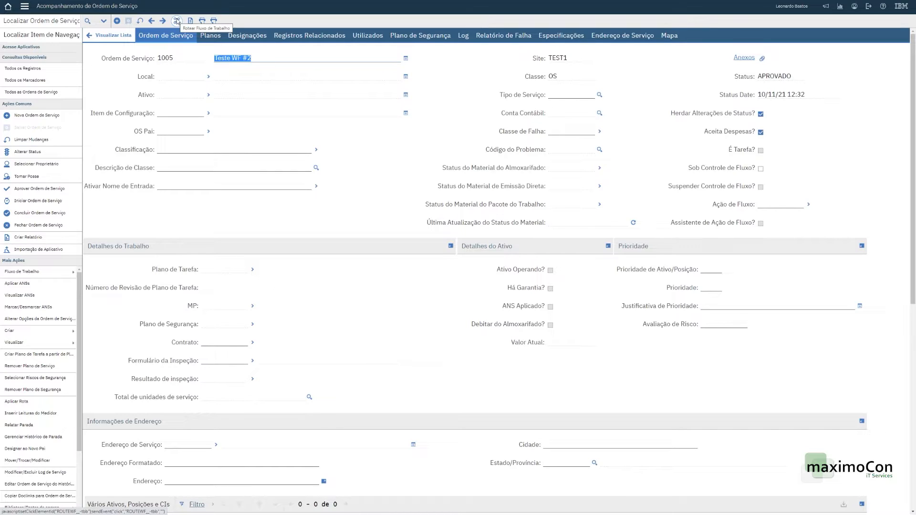
left_click(177, 21)
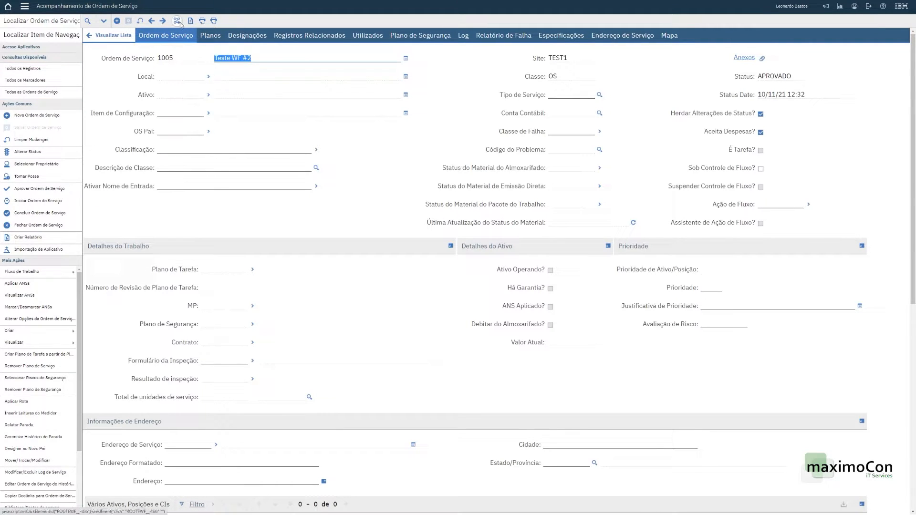
left_click(25, 7)
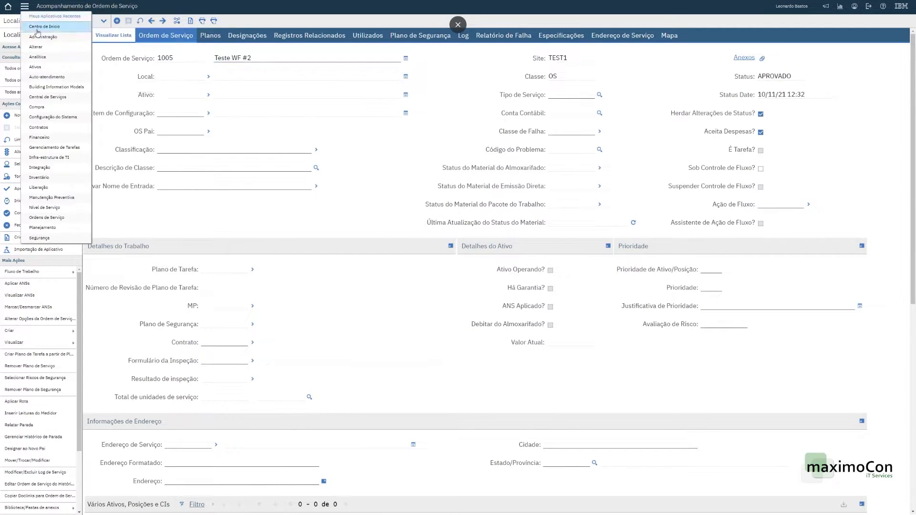
mouse_move(48, 107)
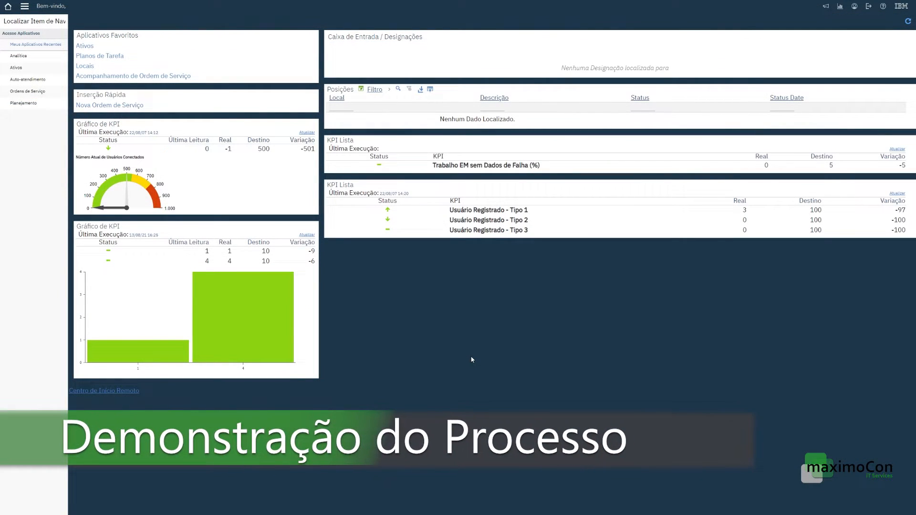
Open the Acompanhamento de Ordem de Serviço application and create a new work order
left_click(25, 6)
mouse_move(36, 67)
left_click(133, 67)
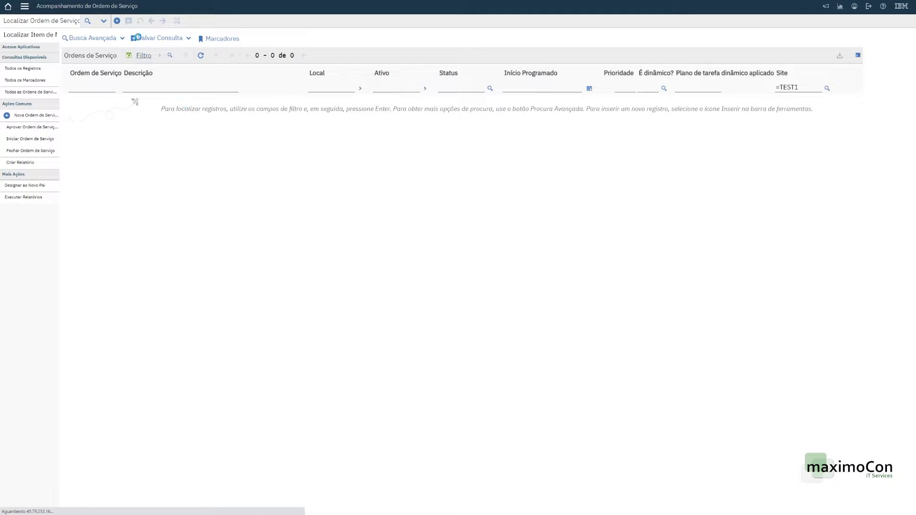
left_click(117, 20)
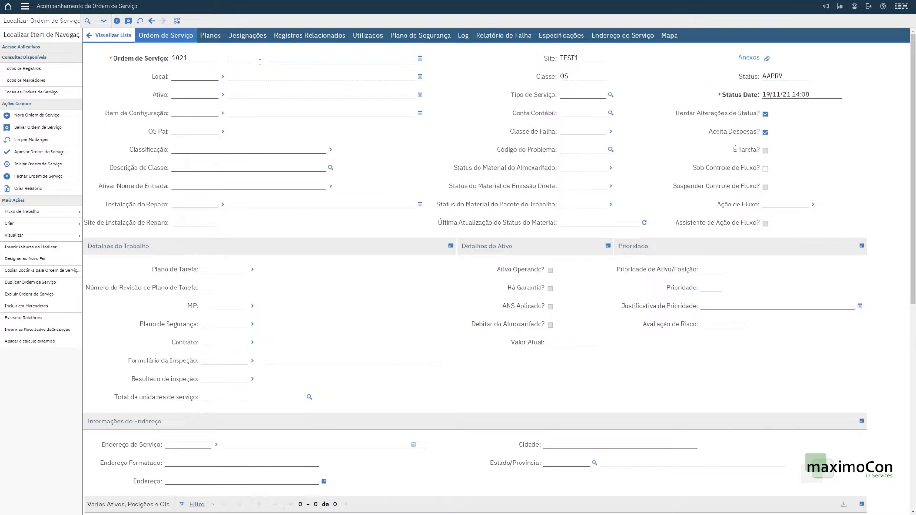
Describe the new work order as "Troca de SSD - notebook lenovo X123"
type("Troca de SSD d")
type("o")
key("BackSpace")
key("BackSpace")
type("- notebook lenovo X123")
Assign the asset NOTEBOOK01 (Lenovo 16GB) to the work order and save the record
left_click(223, 95)
left_click(235, 106)
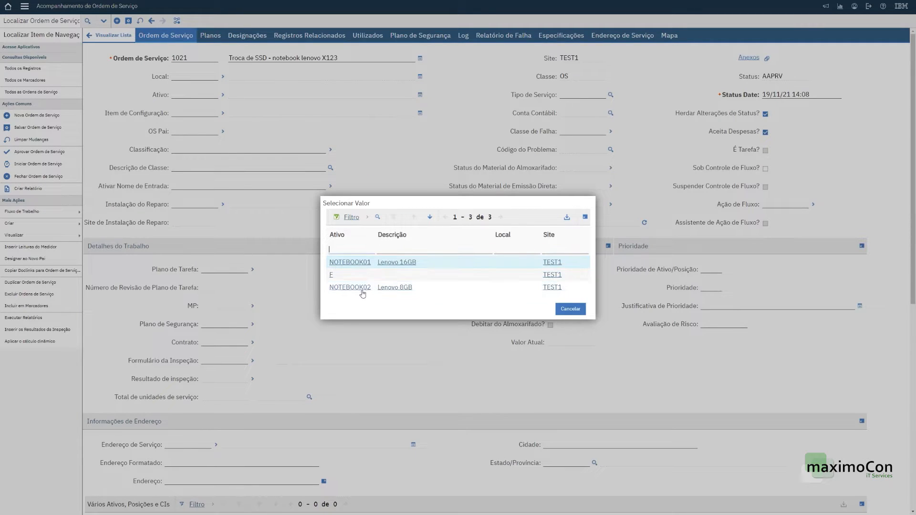
left_click(359, 264)
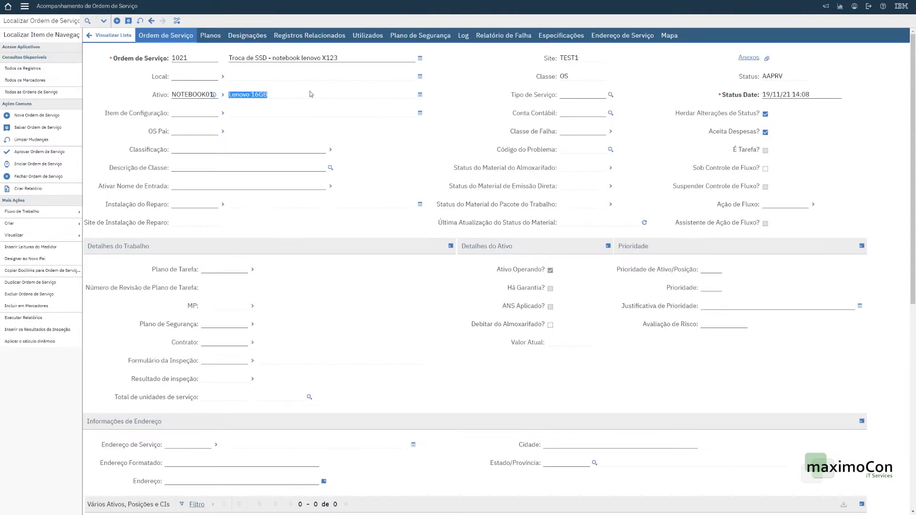
left_click(129, 20)
Set the work order's service type to CM (Manutenção Corretiva) and save the record
left_click(611, 95)
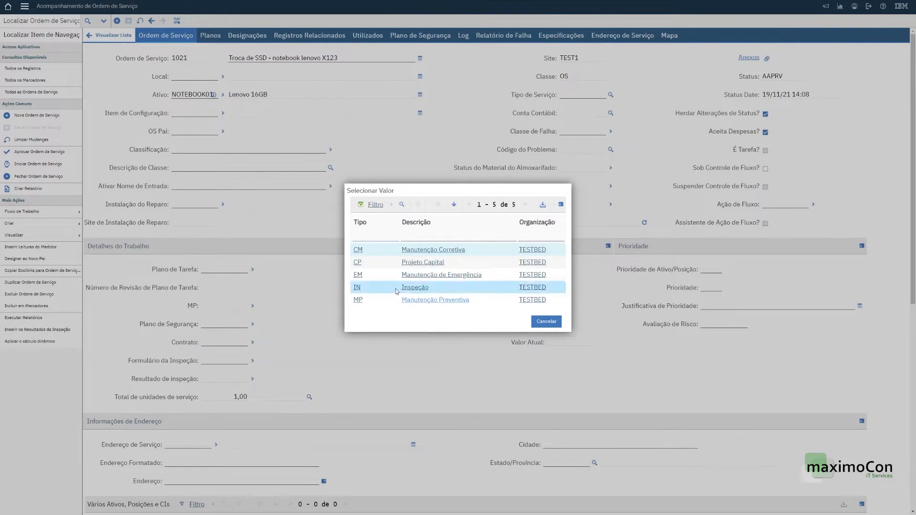
left_click(358, 250)
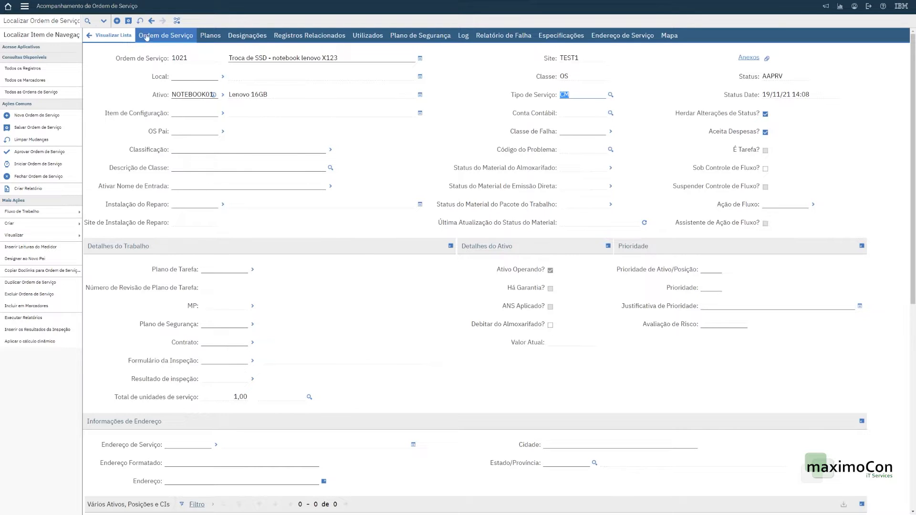
left_click(128, 21)
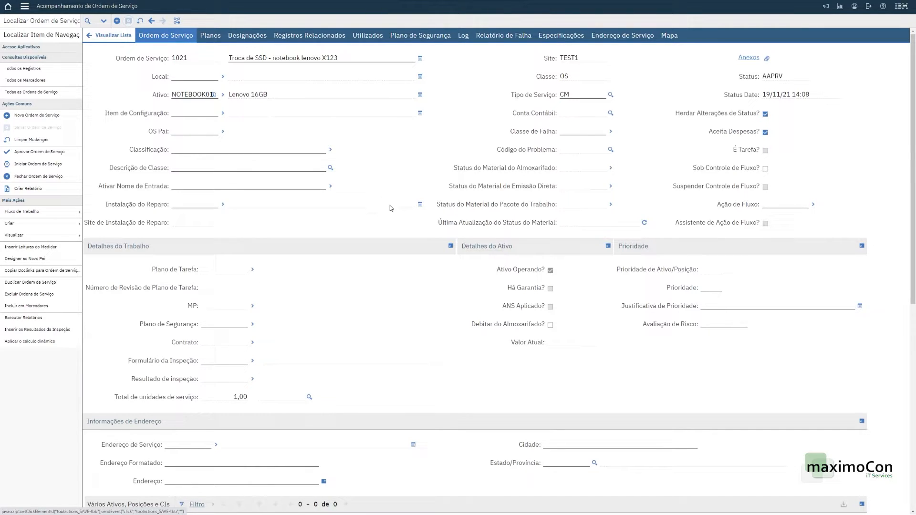
Review the work order's remaining detail sections and its plans for tasks, labour and materials
scroll(391, 205, "down", 6)
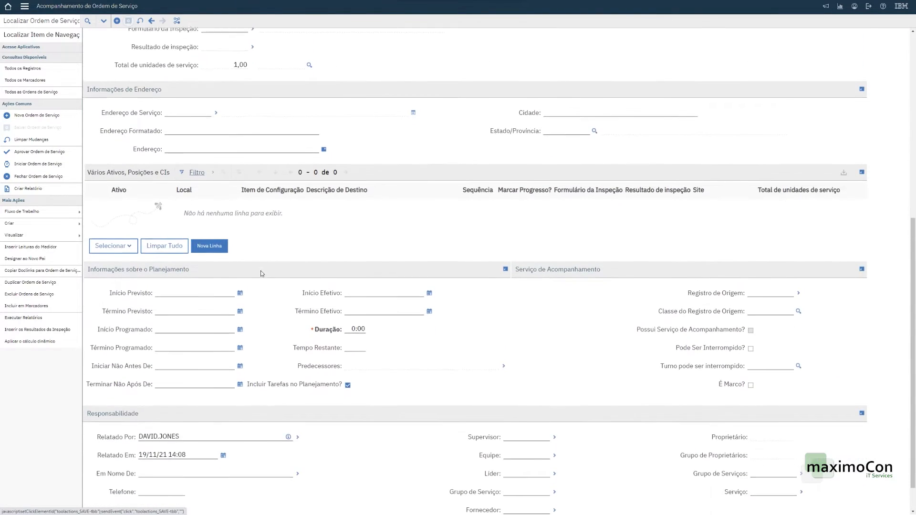
scroll(317, 286, "up", 5)
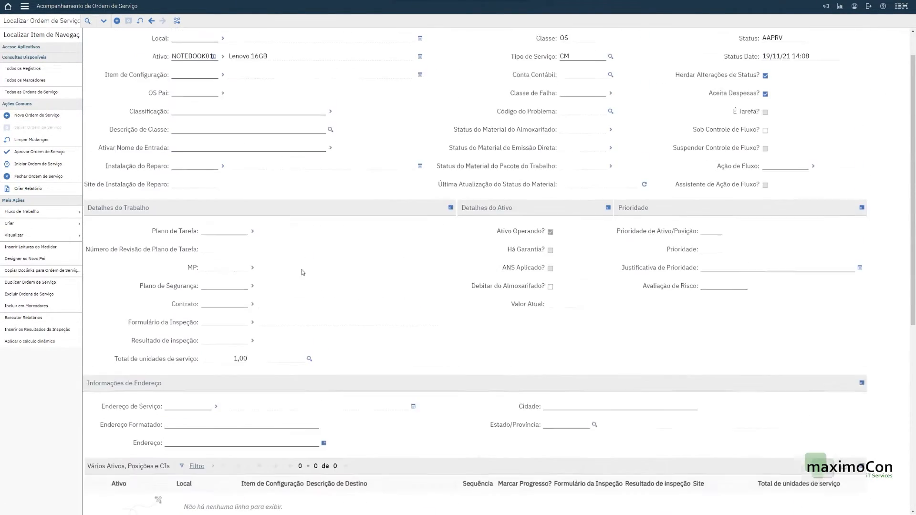
scroll(316, 287, "up", 2)
left_click(210, 35)
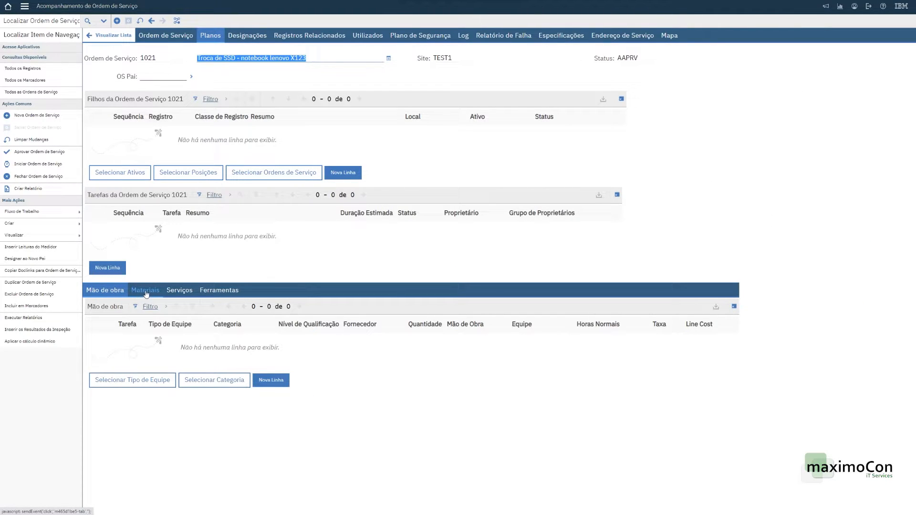
left_click(189, 37)
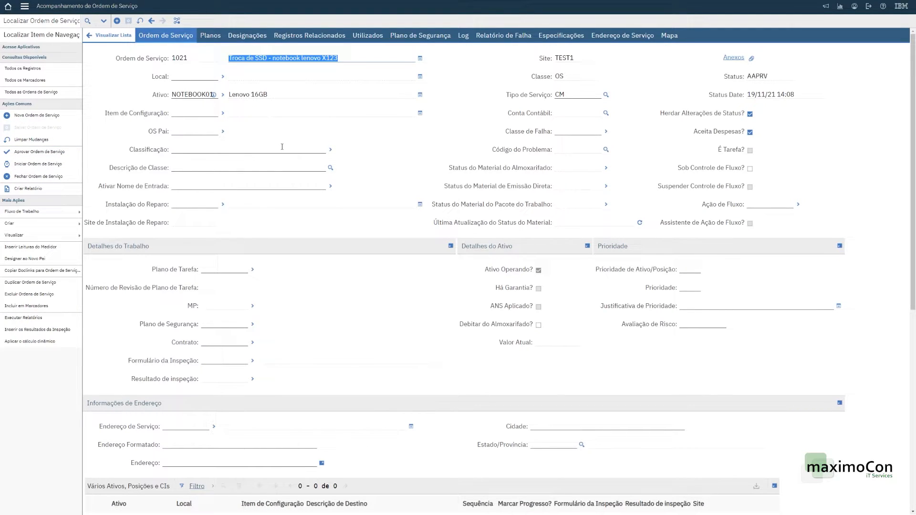
Route the work order into the workflow and check who is assigned in its workflow assignments
left_click(182, 22)
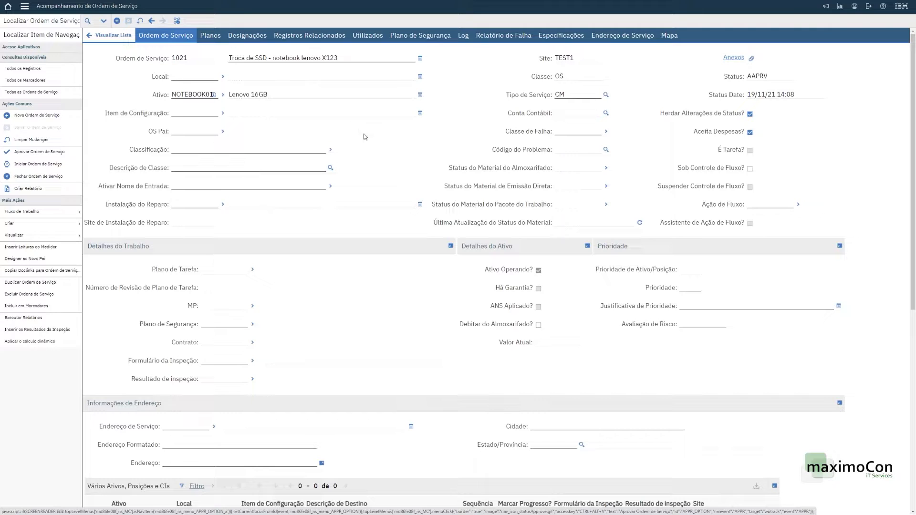
mouse_move(66, 215)
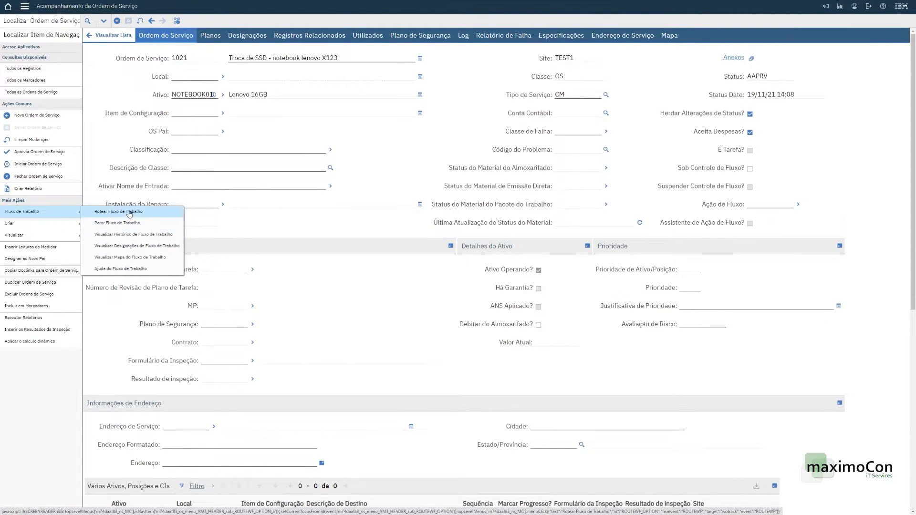
left_click(139, 249)
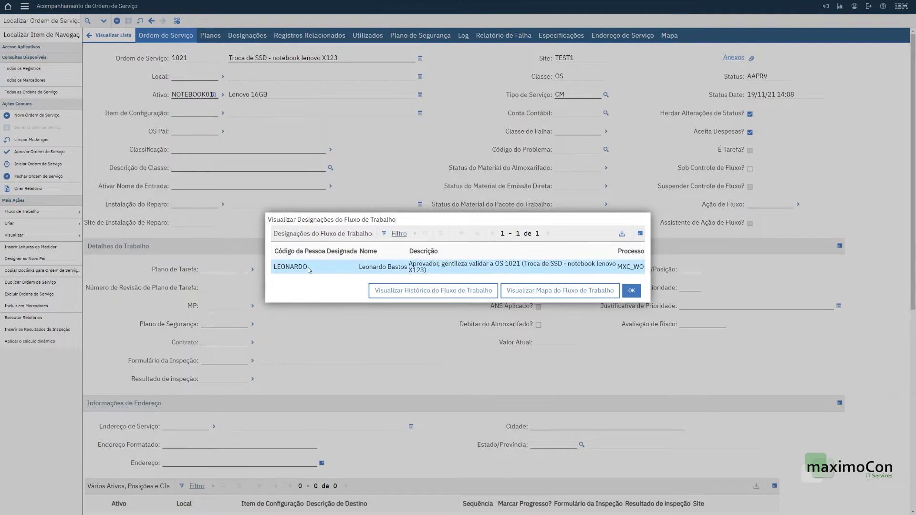
double_click(296, 271)
double_click(376, 270)
double_click(291, 268)
left_click(631, 290)
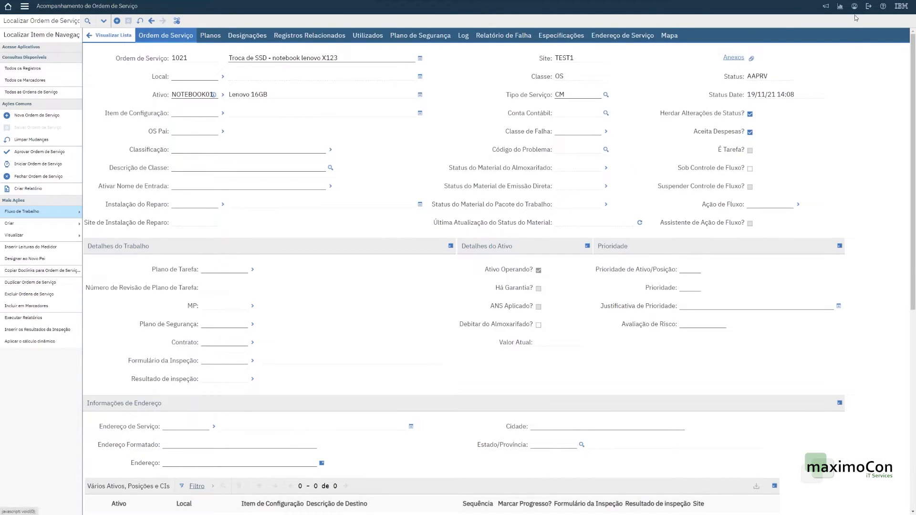
View the logged-in profile's default information to check the current user, and close it
left_click(855, 6)
left_click(830, 11)
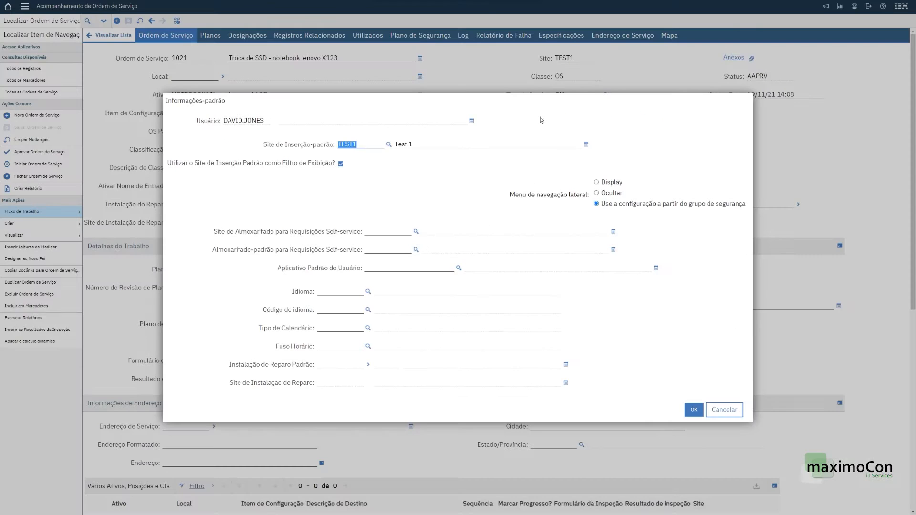
key("shift+Tab")
left_click(695, 414)
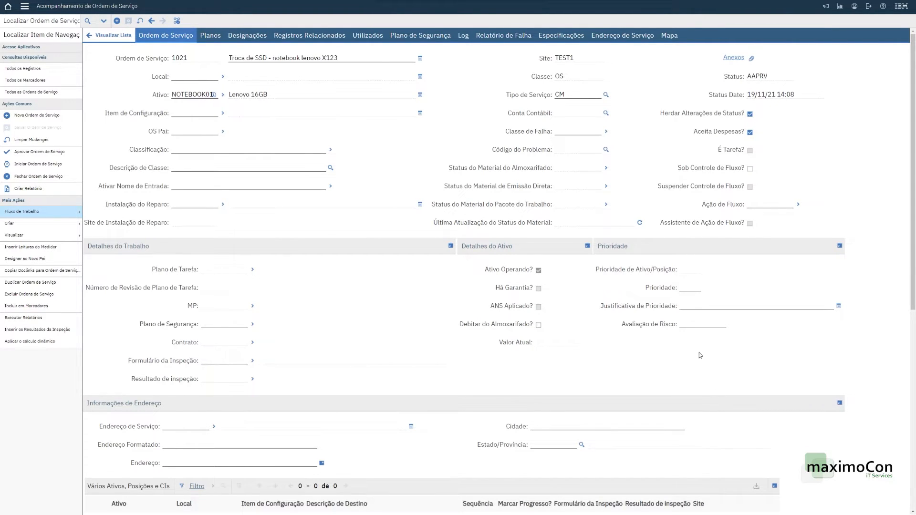
Try to route the work order through the workflow again as the requester
left_click(177, 21)
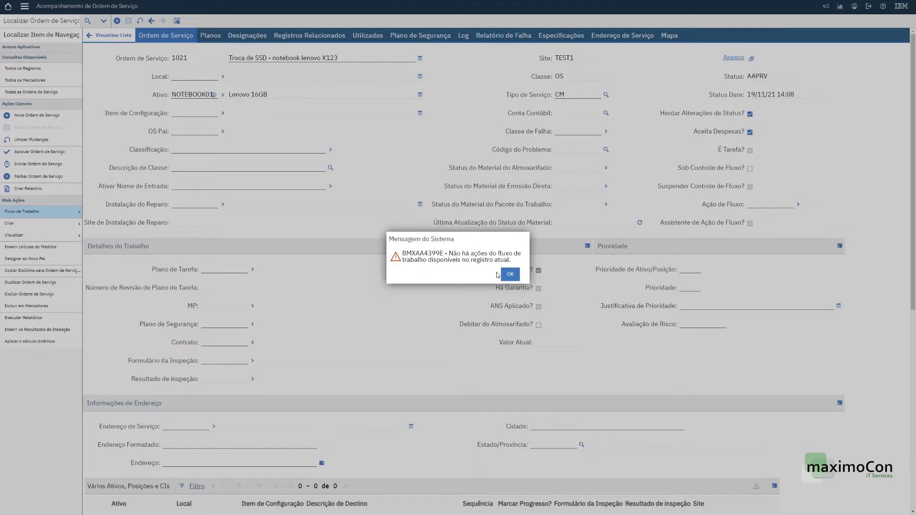
left_click(510, 274)
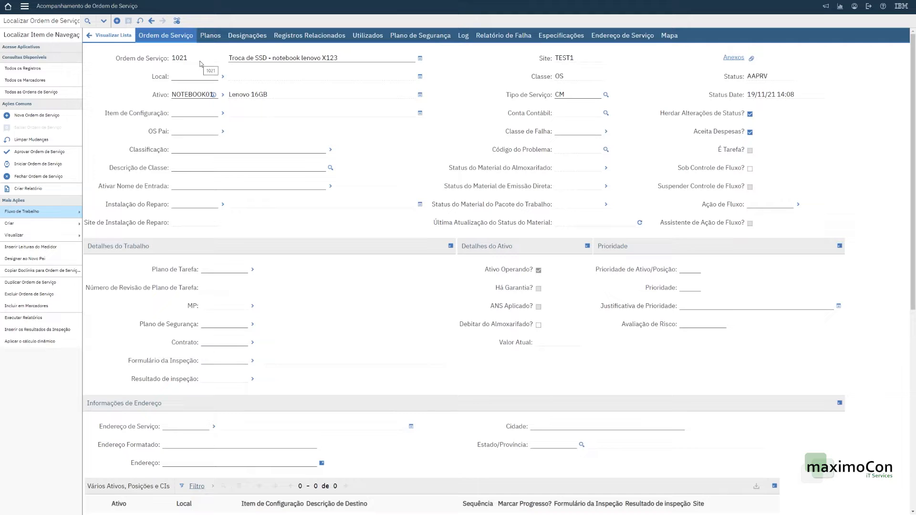
left_click(177, 21)
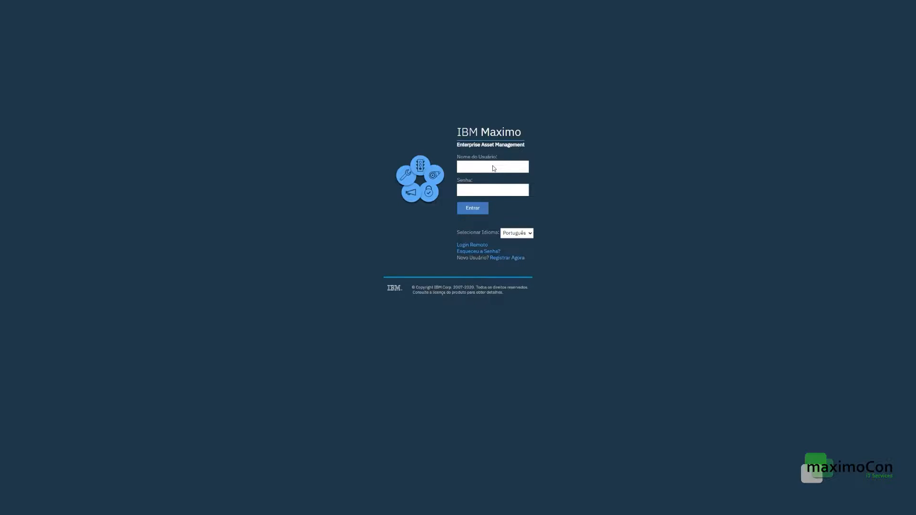
Log in to Maximo with the approver's user name and password
left_click(492, 166)
left_click(484, 207)
left_click(472, 208)
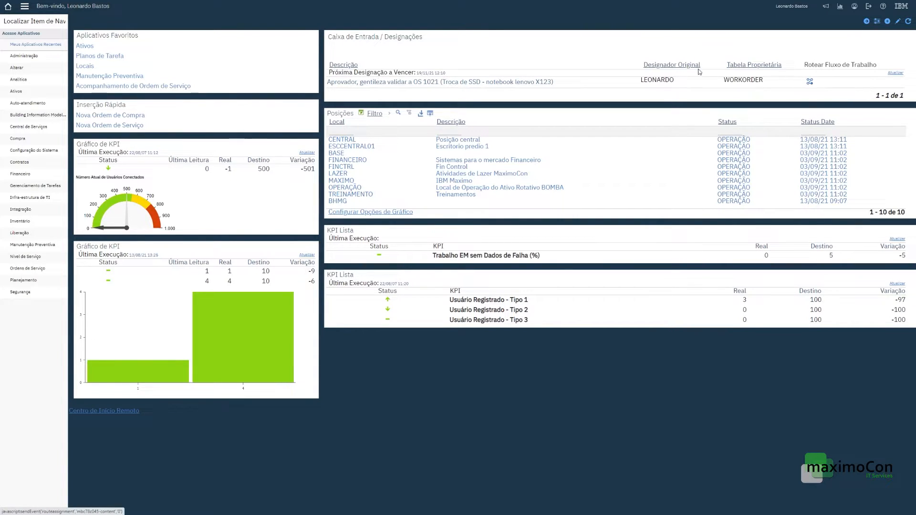
Open the assigned SSD replacement work order from the inbox and route its workflow with the option Aprovar Ordem de Serviço
left_click(389, 82)
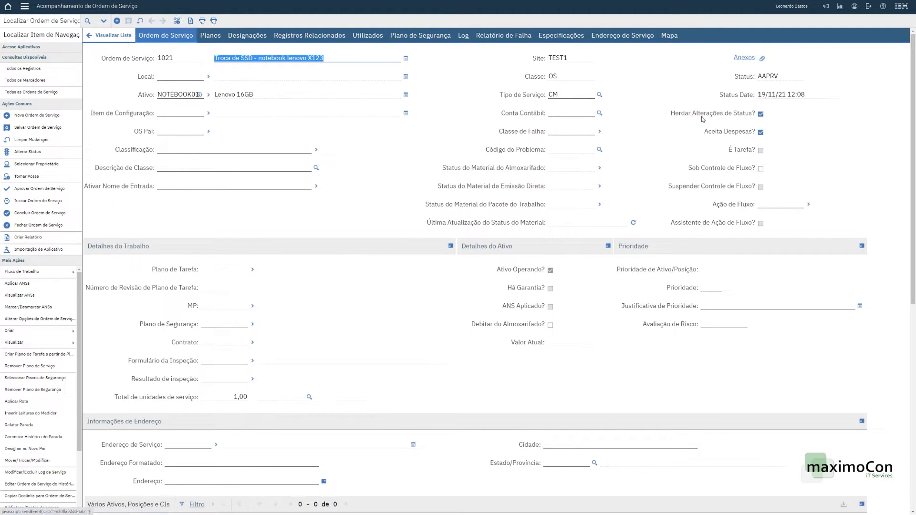
left_click(771, 76)
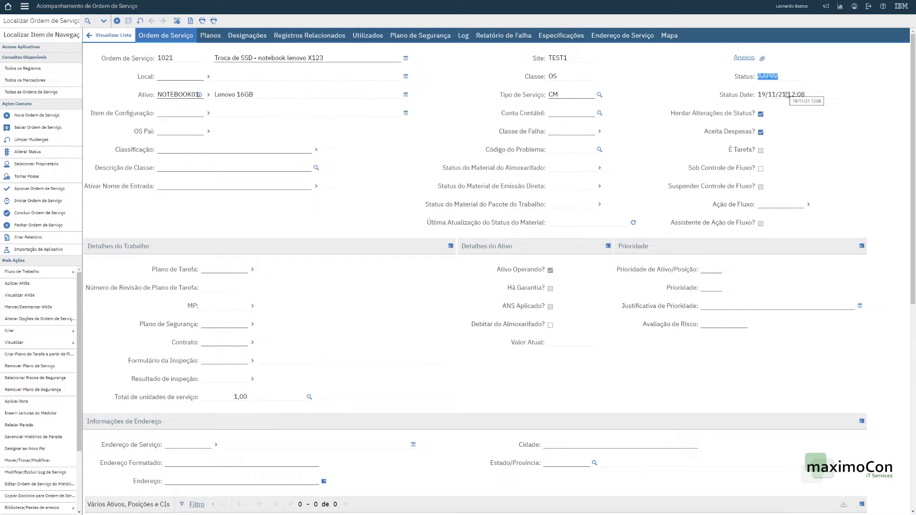
left_click(177, 21)
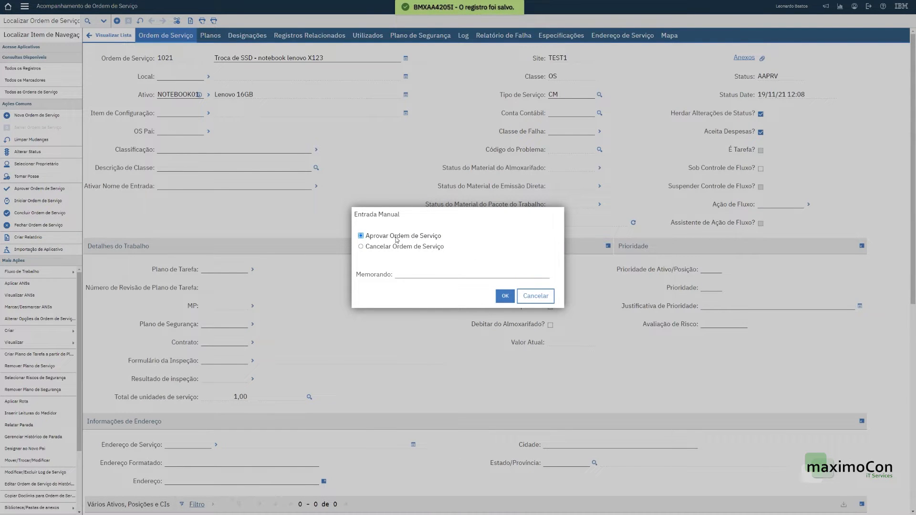
left_click(382, 247)
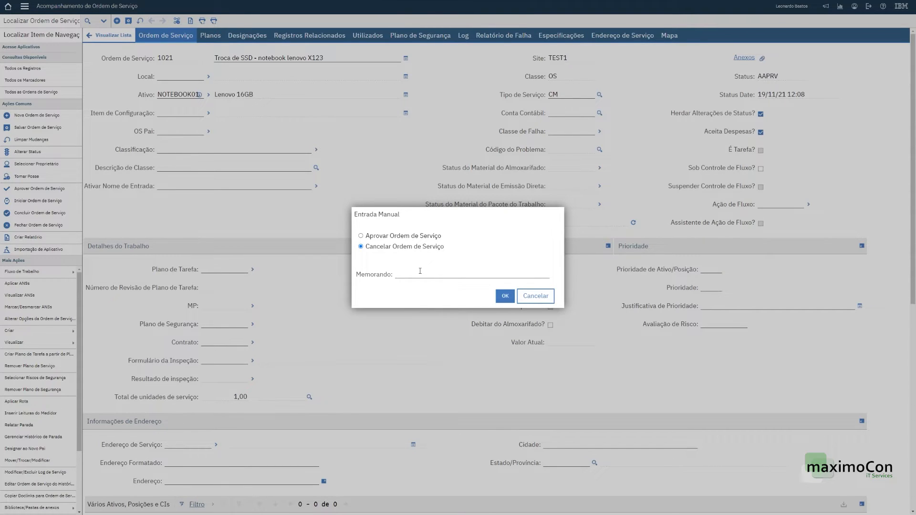
left_click(361, 236)
left_click(504, 296)
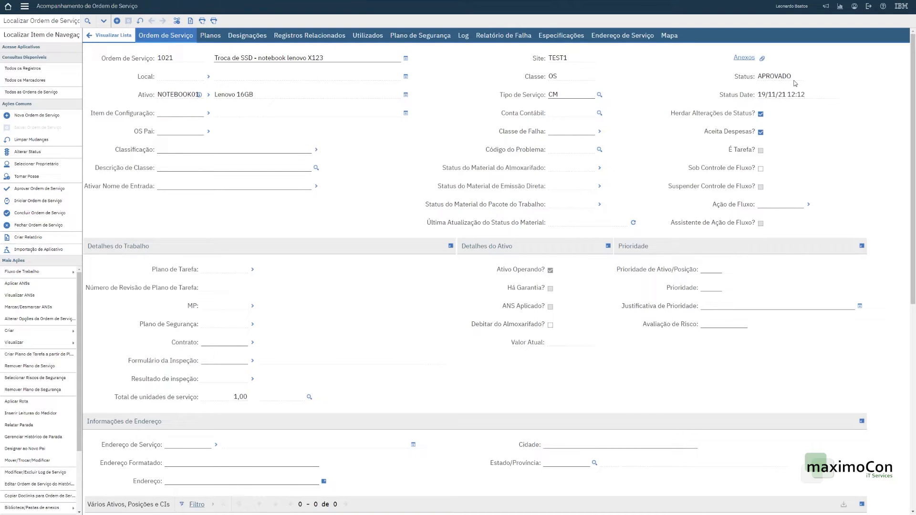
Review the work order's used labor and materials, its main record and its service log
left_click(371, 41)
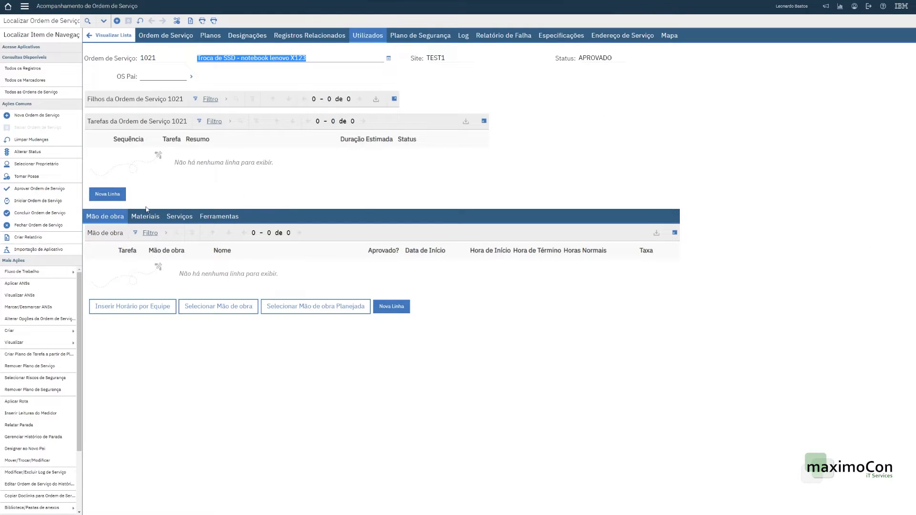
left_click(391, 307)
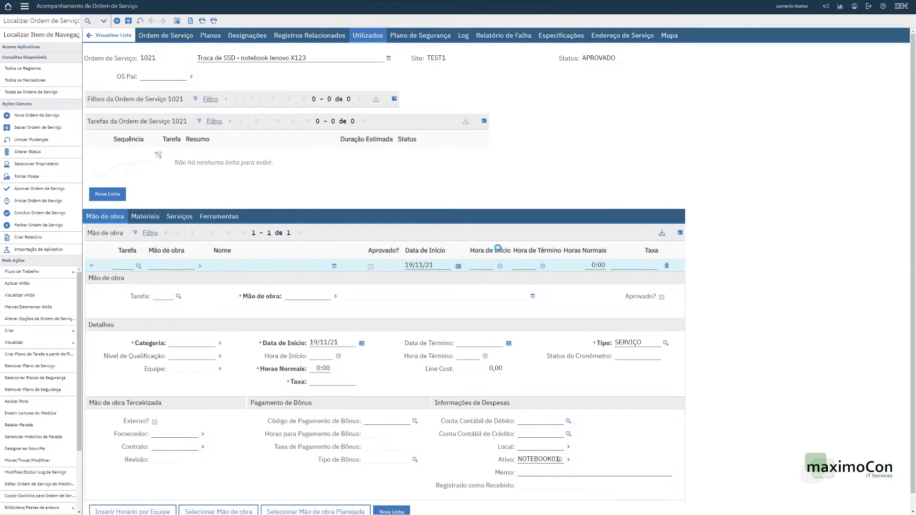
left_click(148, 217)
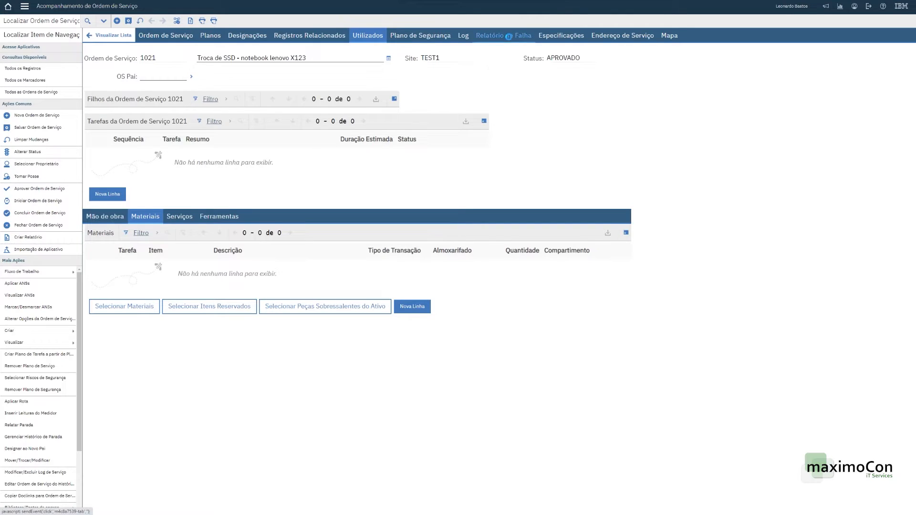
left_click(509, 36)
left_click(368, 35)
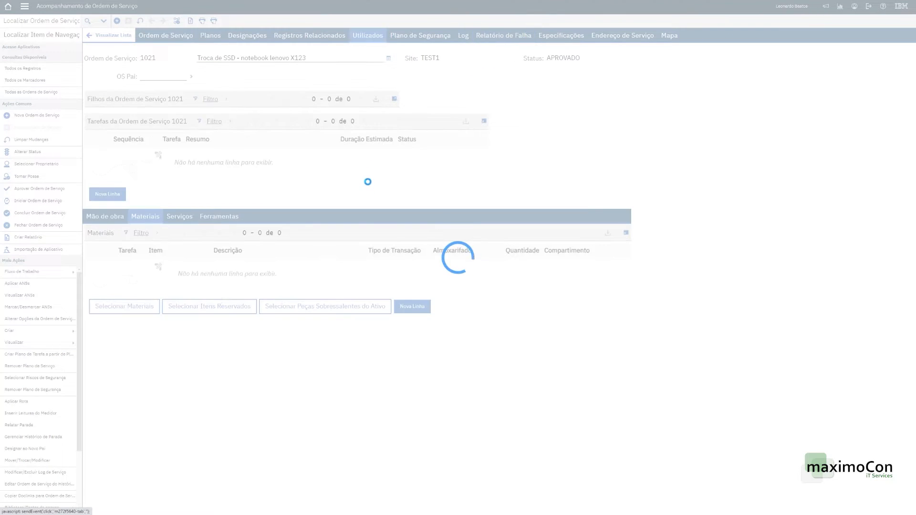
left_click(182, 40)
left_click(463, 36)
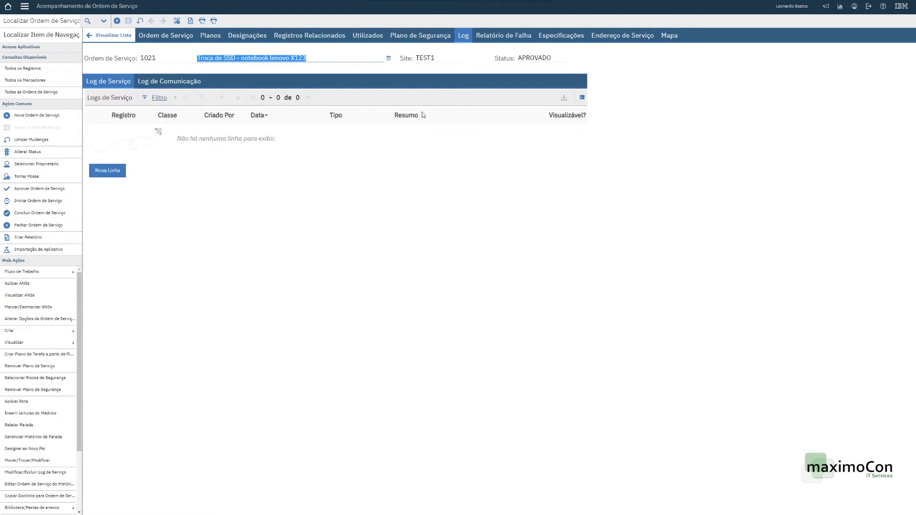
Try to route work order 1021 with the option Concluir Ordem de Serviço while its service log has no entries
left_click(176, 22)
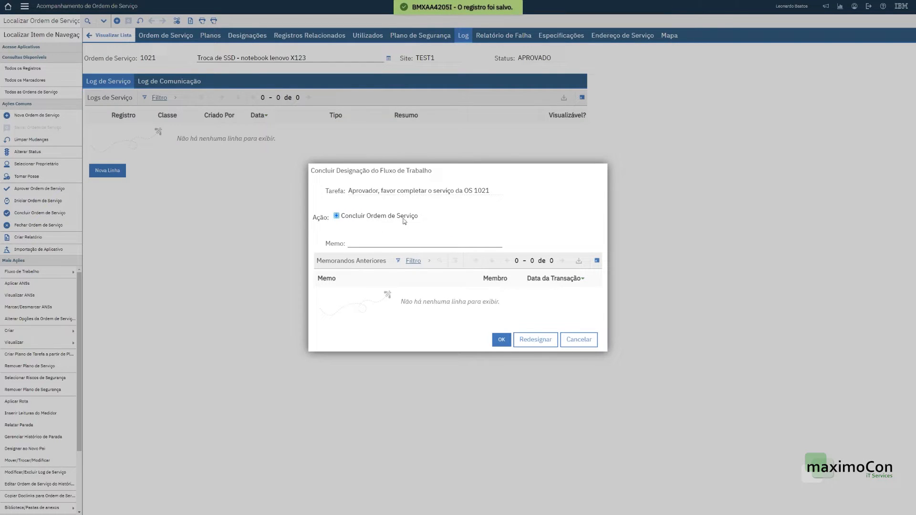
left_click(501, 339)
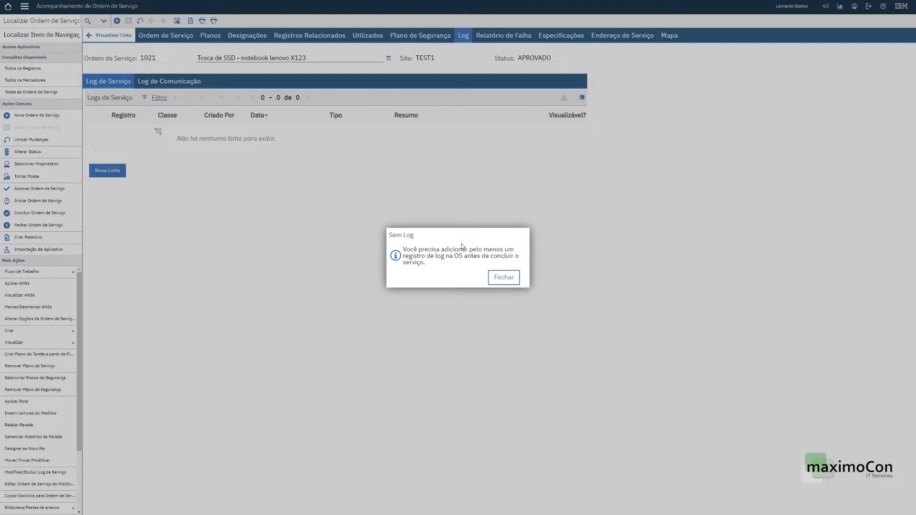
left_click_drag(434, 264, 406, 253)
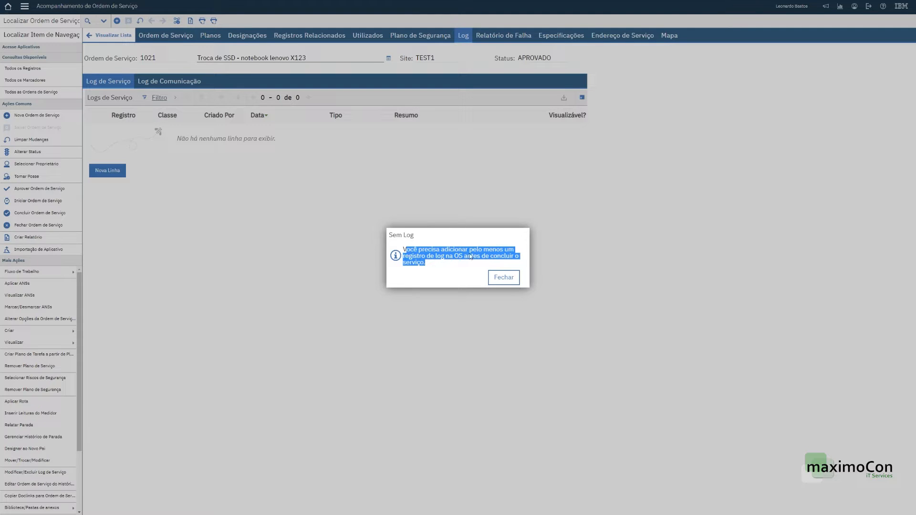
left_click(503, 278)
Add and save a viewable service log with summary "log de serviço" and details "Serviço concluido, substituido o SSD a partir de uma unidade disponivel no office A"
left_click(108, 171)
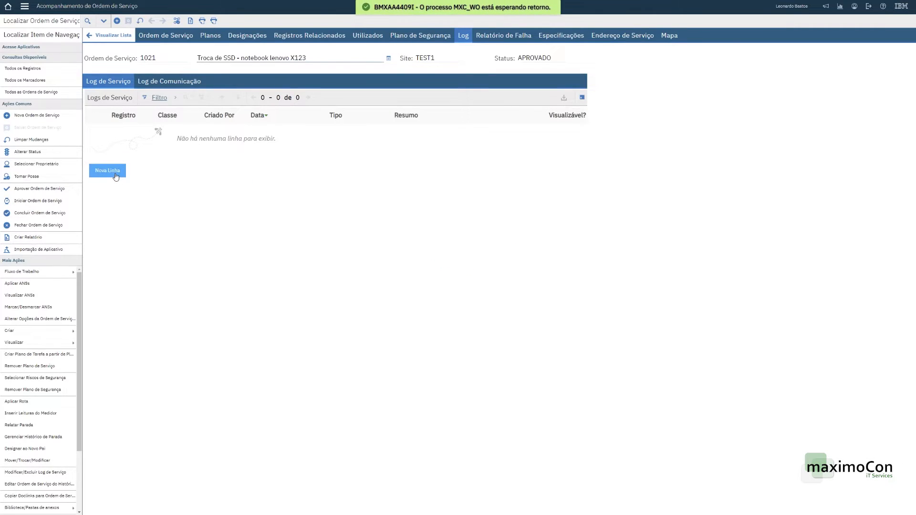
type("log de serviço")
key("Tab")
key("Tab")
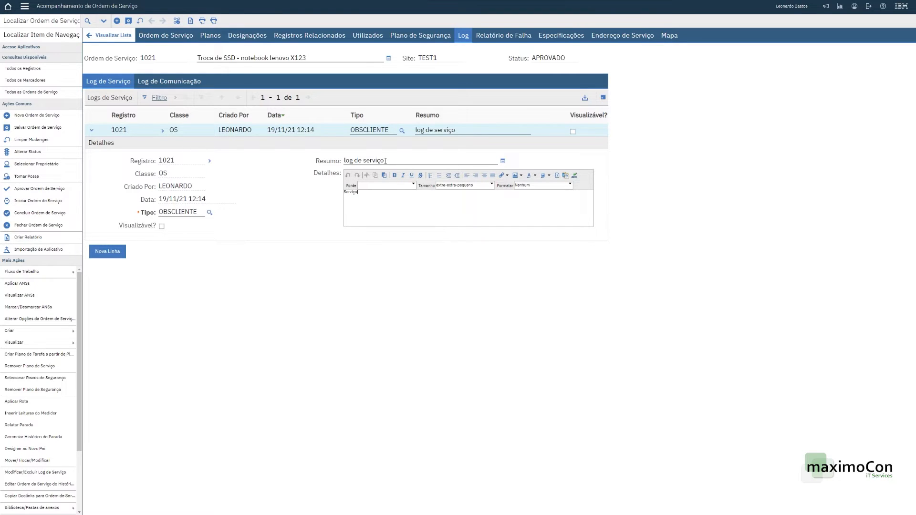
type("Serviço concluido, substituido o SSD a partir de uma unidade disponivel no office A")
left_click(162, 227)
left_click(129, 20)
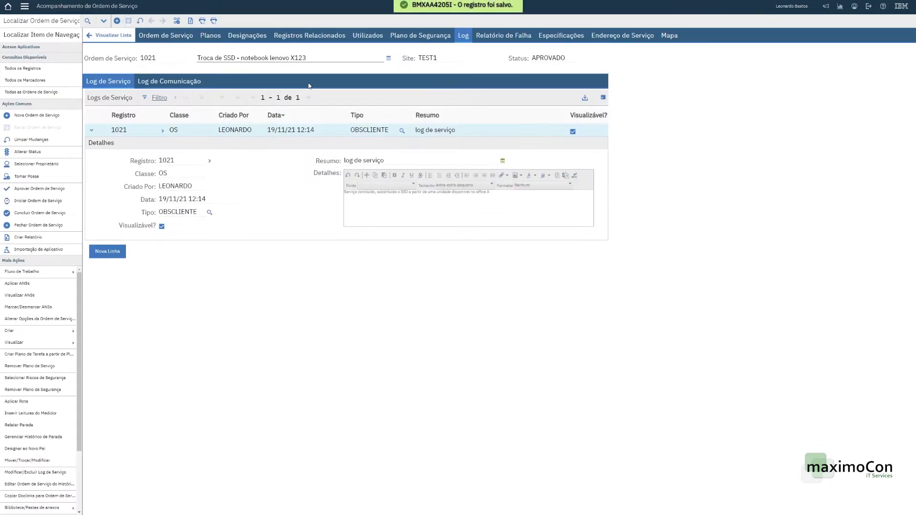
Route the SSD replacement work order's workflow to completion and check the status in the log view and on the main record
left_click(178, 21)
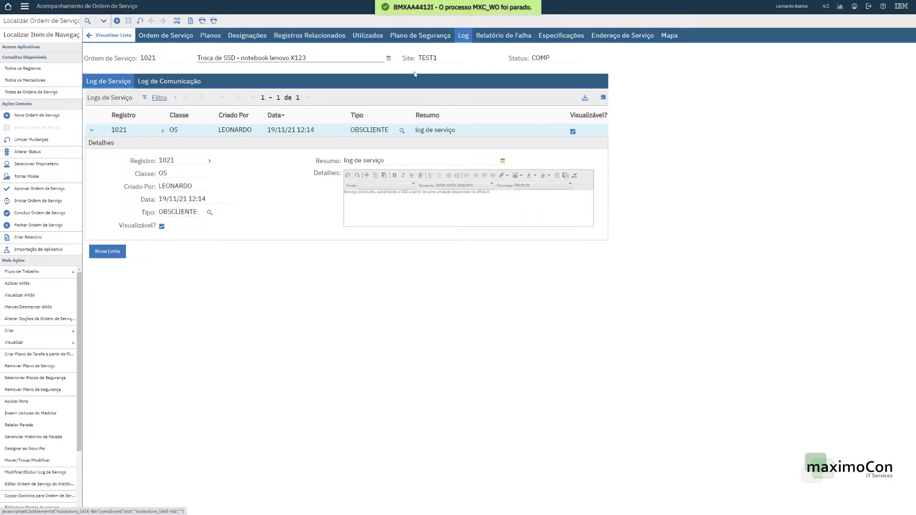
double_click(543, 58)
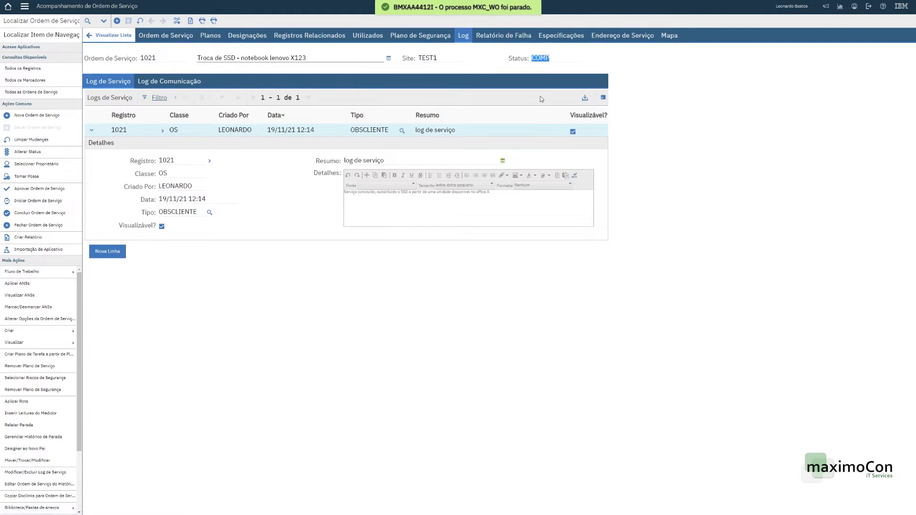
left_click(544, 59)
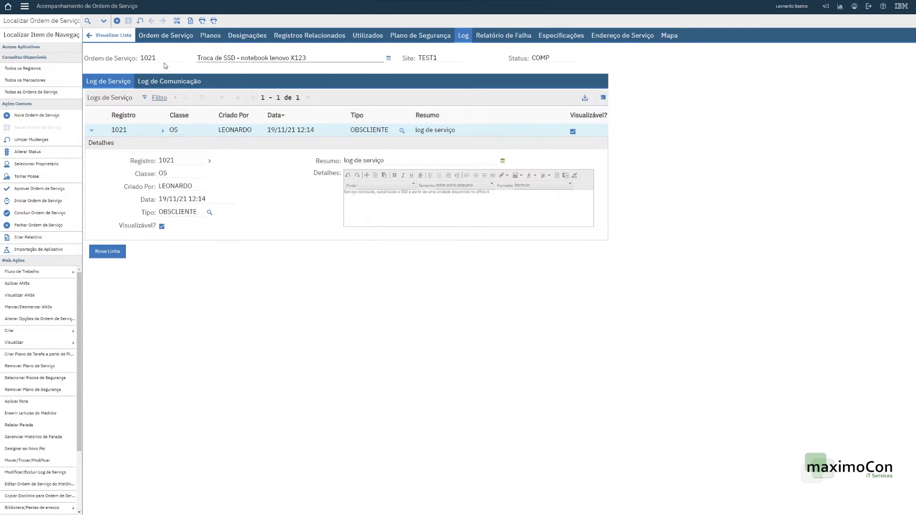
double_click(539, 59)
left_click(166, 35)
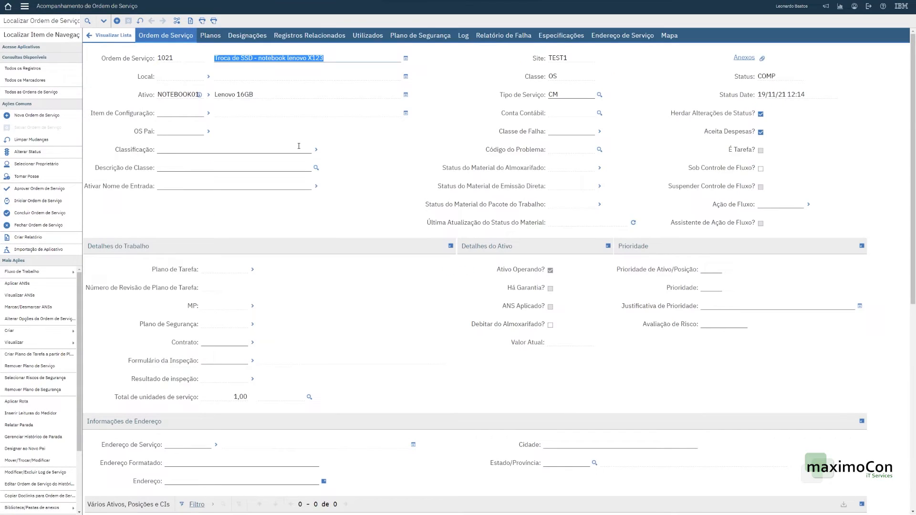
left_click(764, 78)
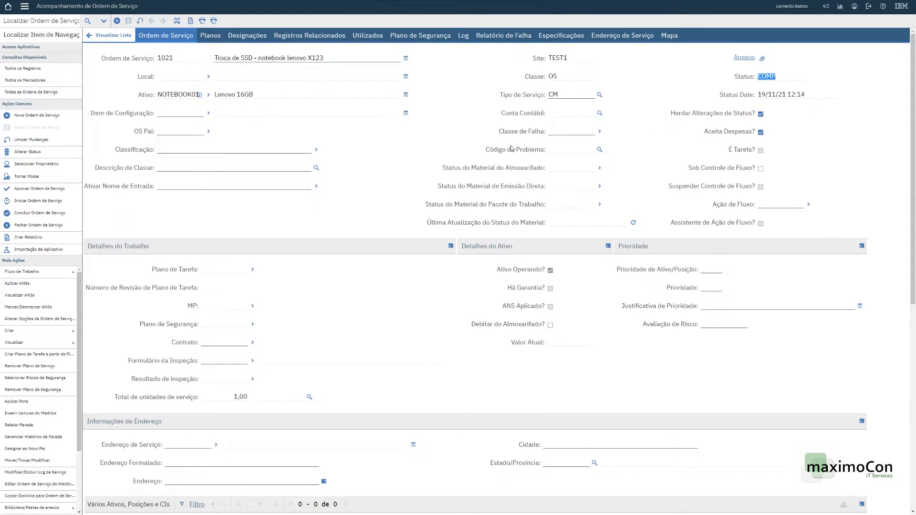
left_click(397, 142)
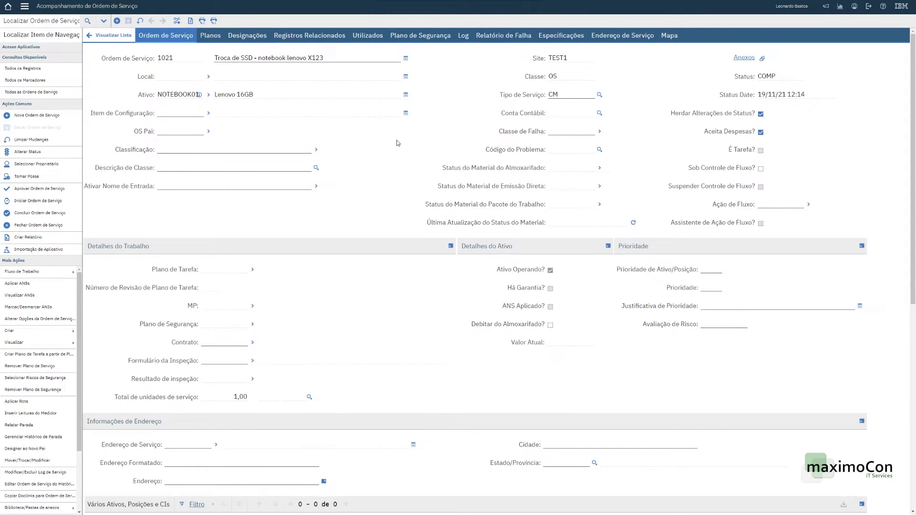
Route the completed SSD replacement work order through the workflow again and check its status
left_click(177, 21)
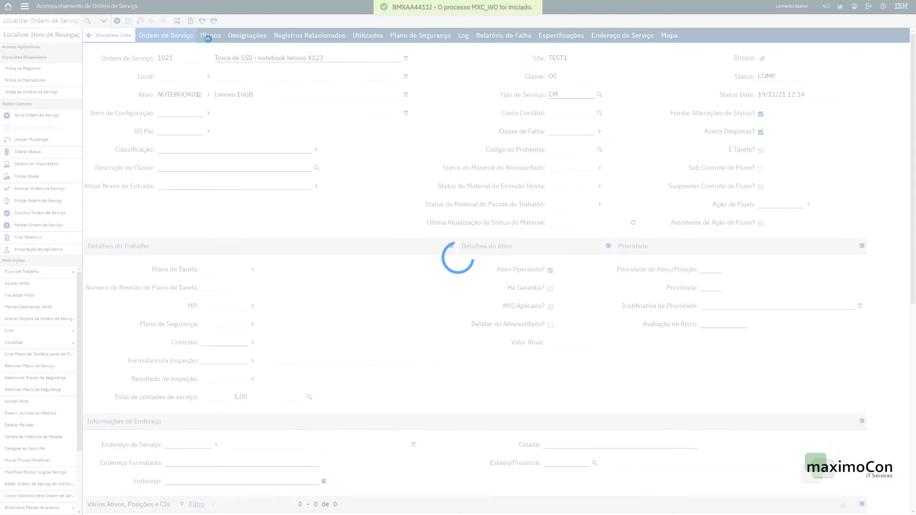
left_click(765, 76)
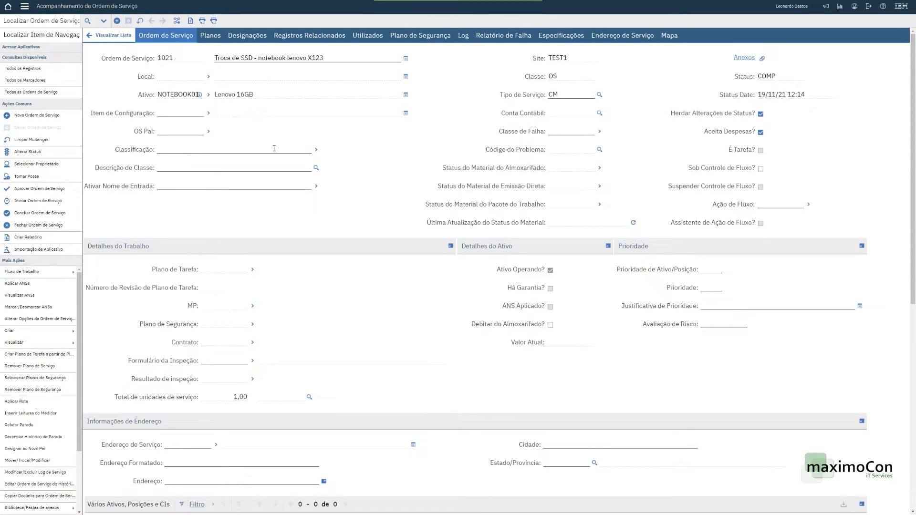
left_click(177, 21)
left_click(374, 163)
Create a new work order with the description "test" in Acompanhamento de Ordem de Serviço and save it
left_click(8, 9)
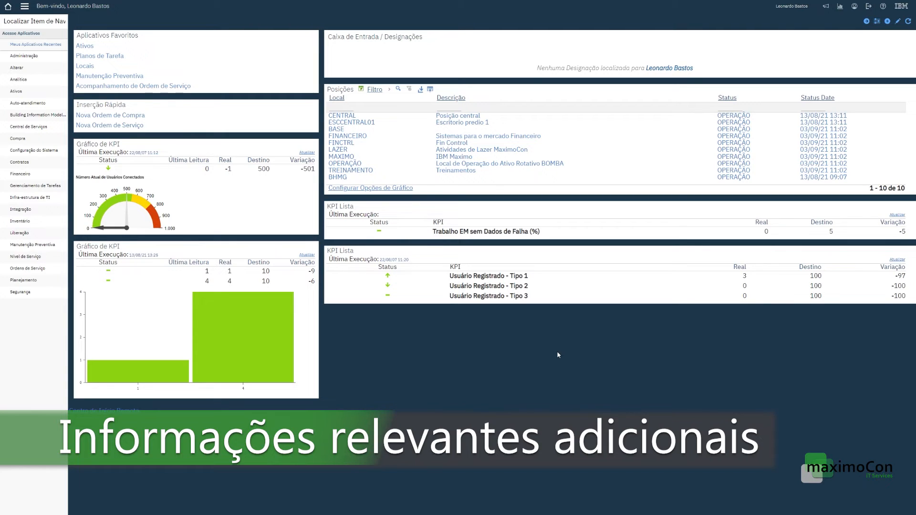
mouse_move(35, 268)
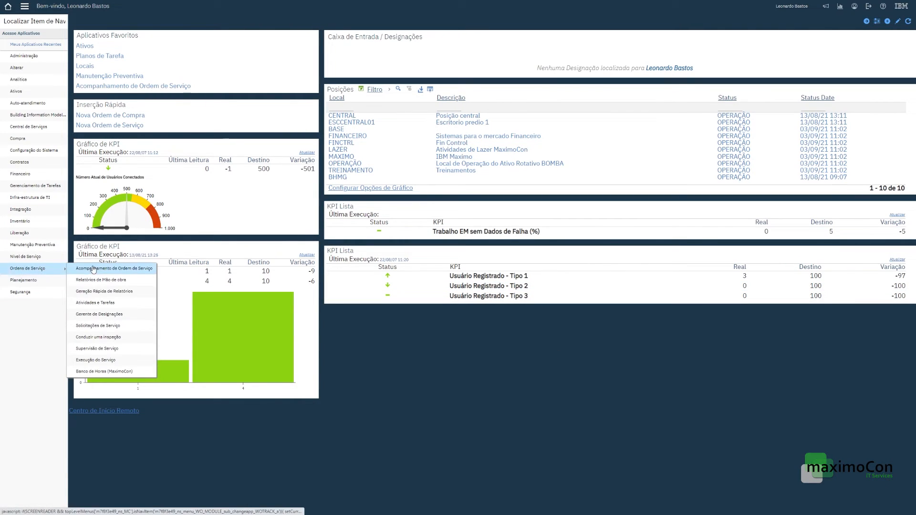
left_click(110, 275)
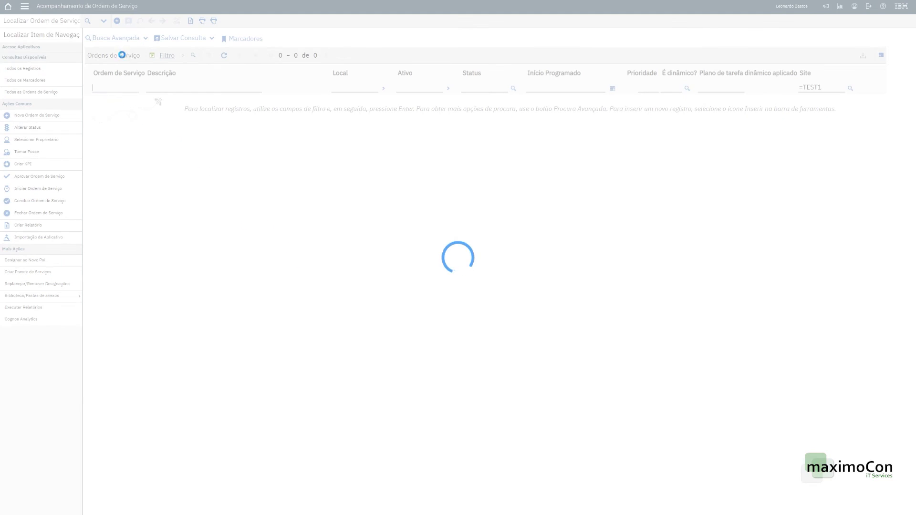
left_click(117, 21)
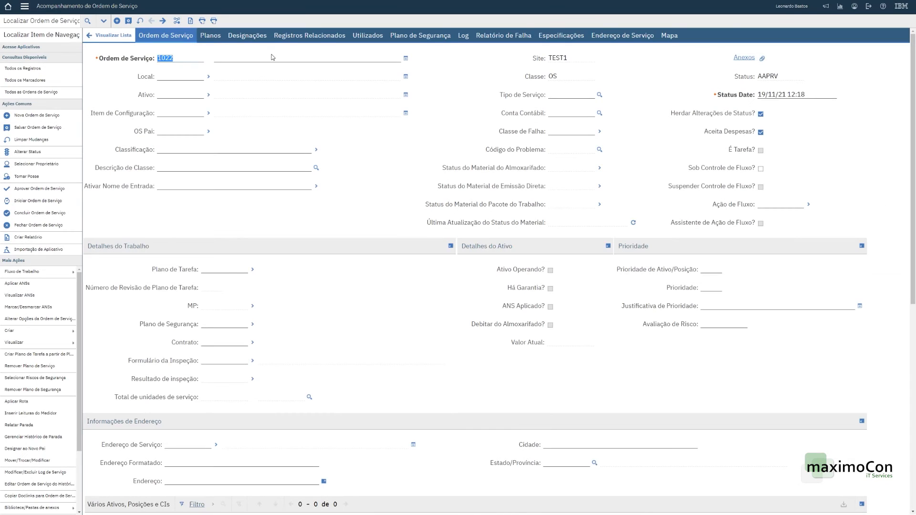
left_click(128, 22)
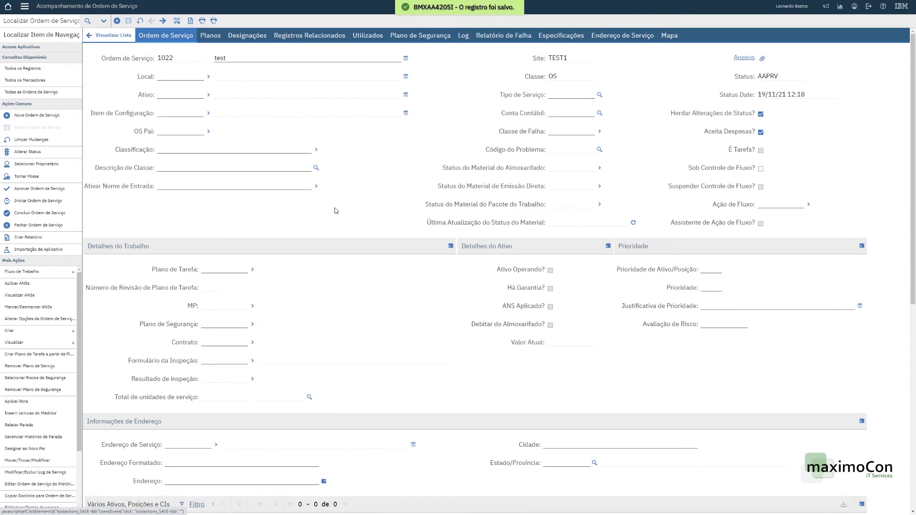
Route the test work order into the workflow, and view its workflow assignments
left_click(30, 272)
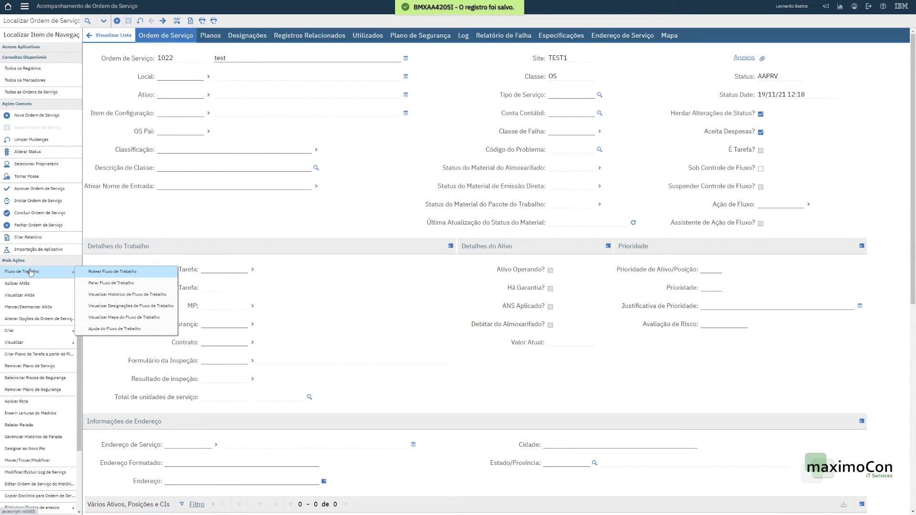
left_click(112, 271)
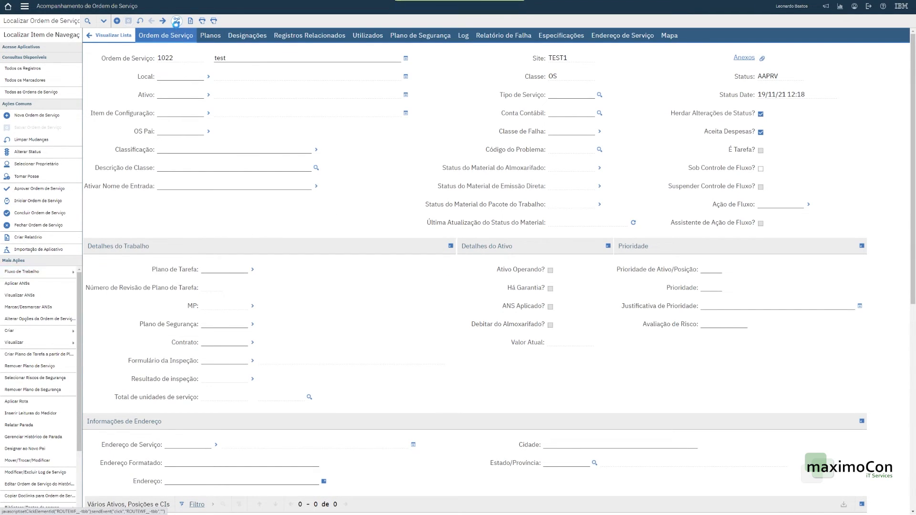
left_click(31, 272)
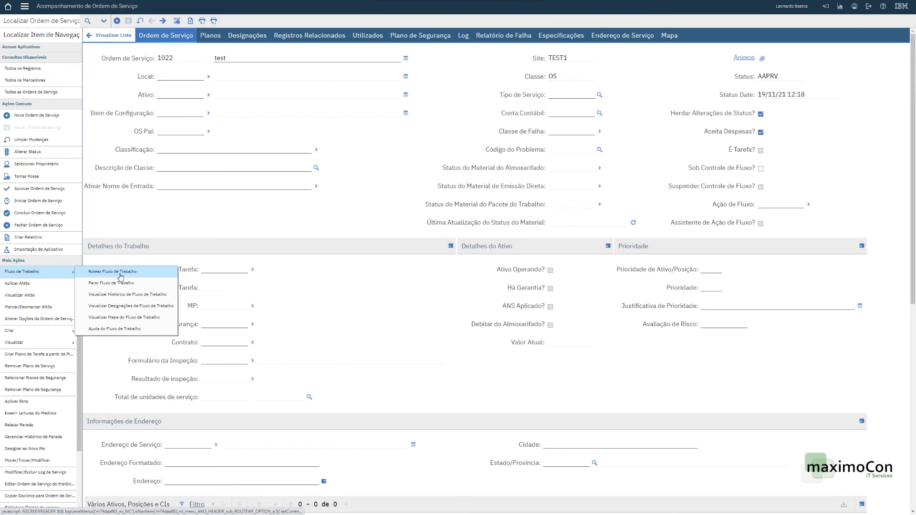
left_click(130, 306)
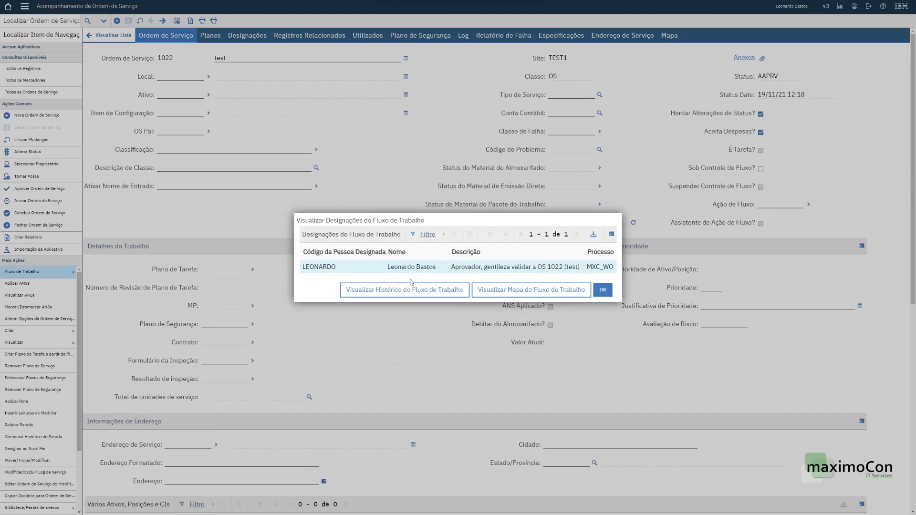
left_click(604, 290)
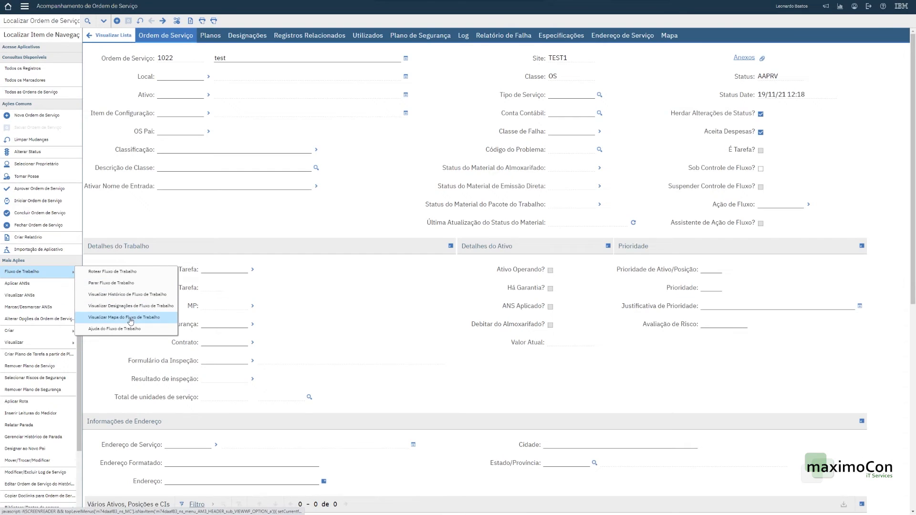
View the workflow map of the MXC_WO process for the test work order, examine the active node, and close the map
left_click(130, 319)
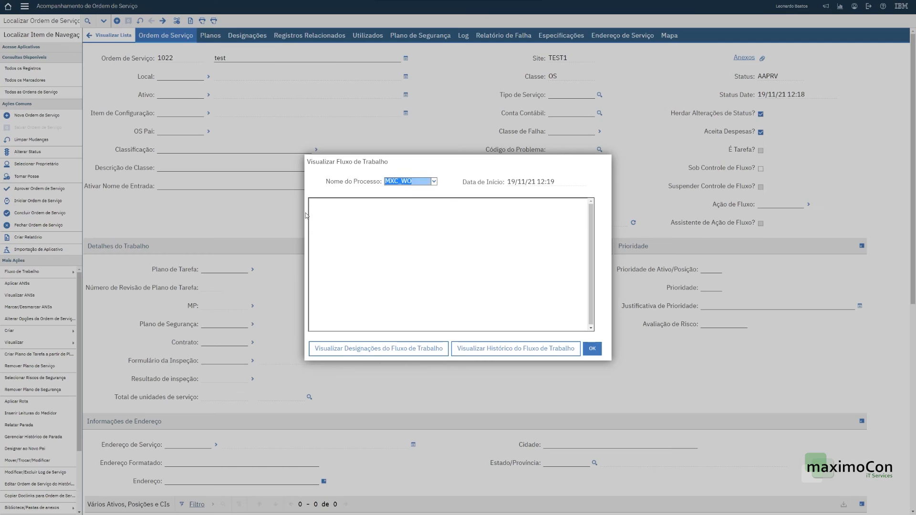
mouse_move(440, 326)
left_mouse_down()
mouse_move(544, 326)
mouse_move(415, 330)
mouse_move(568, 326)
mouse_move(447, 324)
left_mouse_up()
left_click_drag(584, 269, 575, 232)
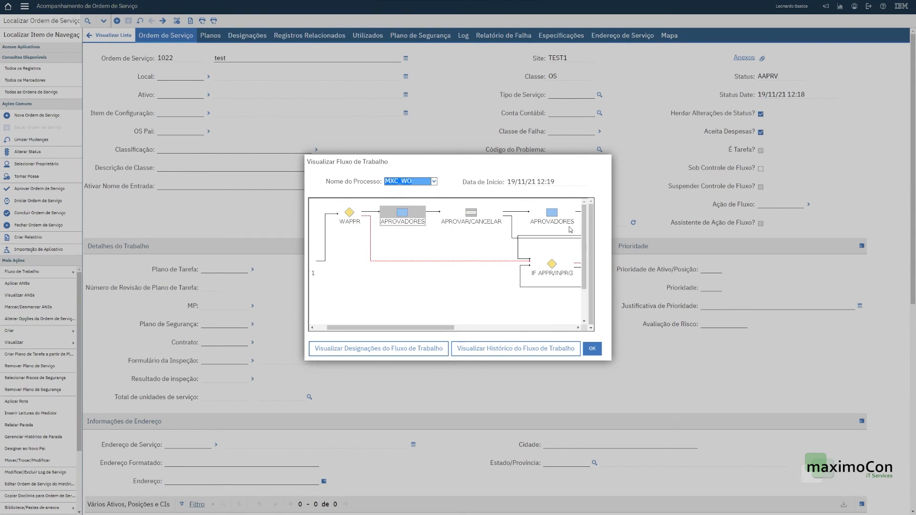
mouse_move(426, 327)
left_mouse_down()
mouse_move(544, 325)
mouse_move(387, 330)
mouse_move(524, 330)
mouse_move(409, 320)
left_mouse_up()
left_click(592, 349)
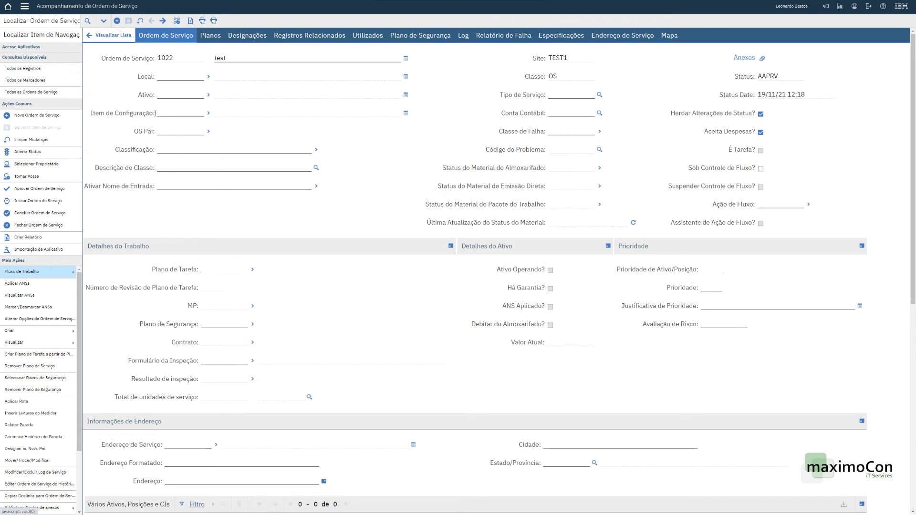
Open the Administração de Fluxo de Serviço application under the system's platform configuration
left_click(27, 10)
mouse_move(57, 117)
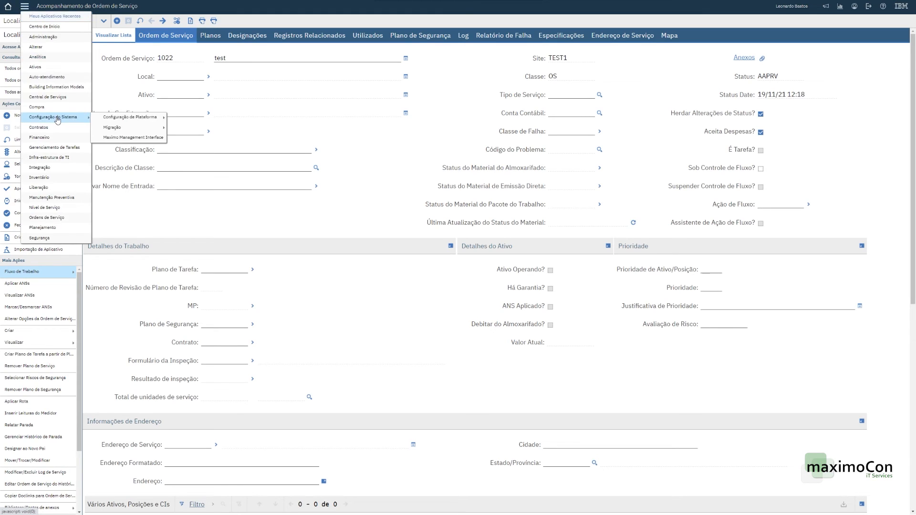
mouse_move(133, 117)
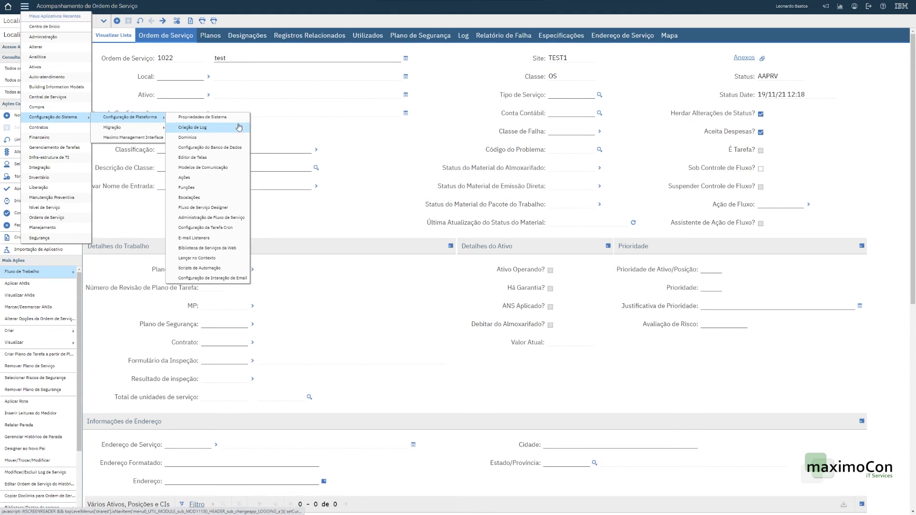
left_click(211, 218)
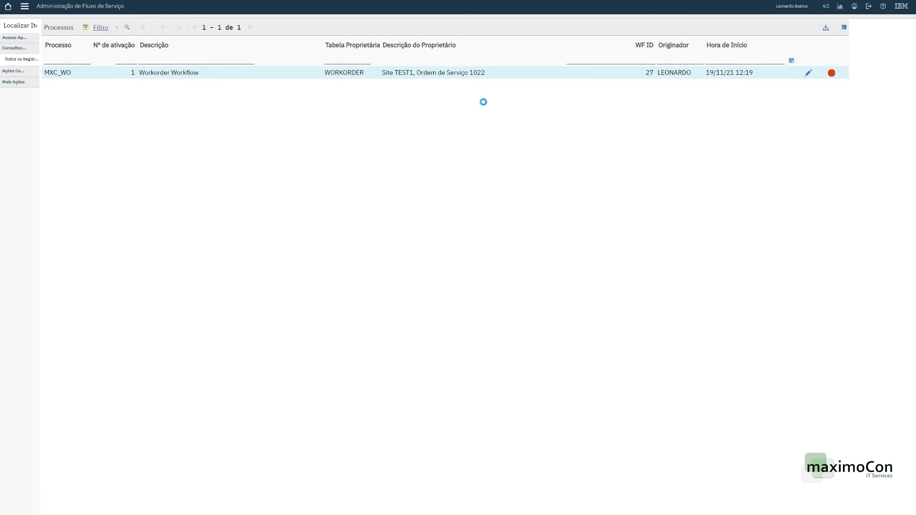
View the active assignments of the MXC_WO process, open the reassignment form for the listed one, and cancel without reassigning
left_click(852, 74)
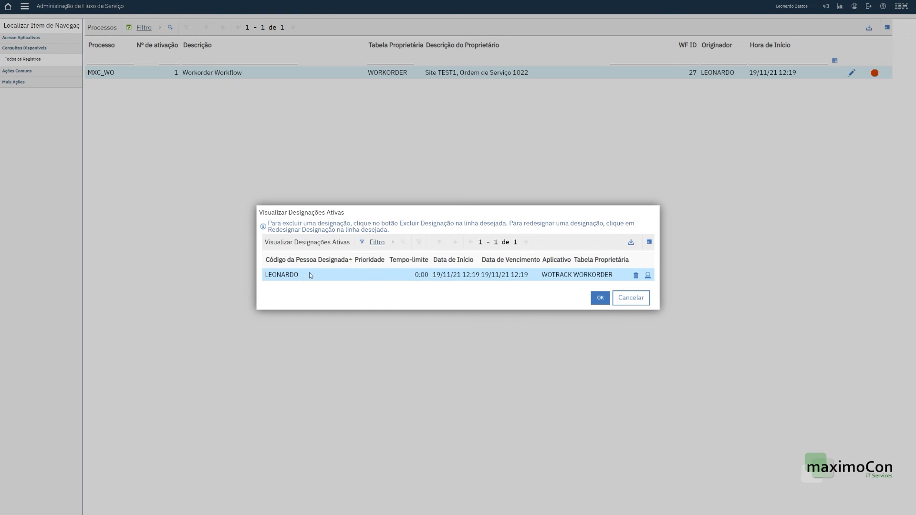
left_click(647, 275)
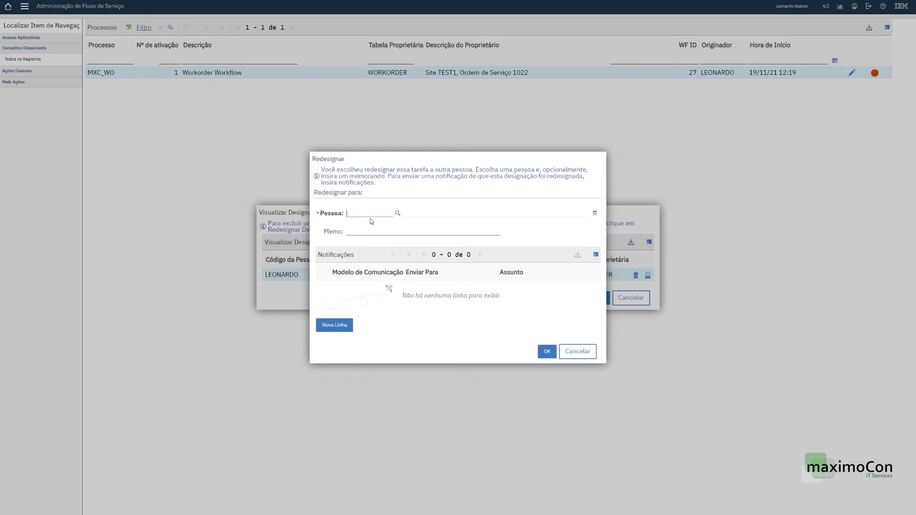
left_click(577, 351)
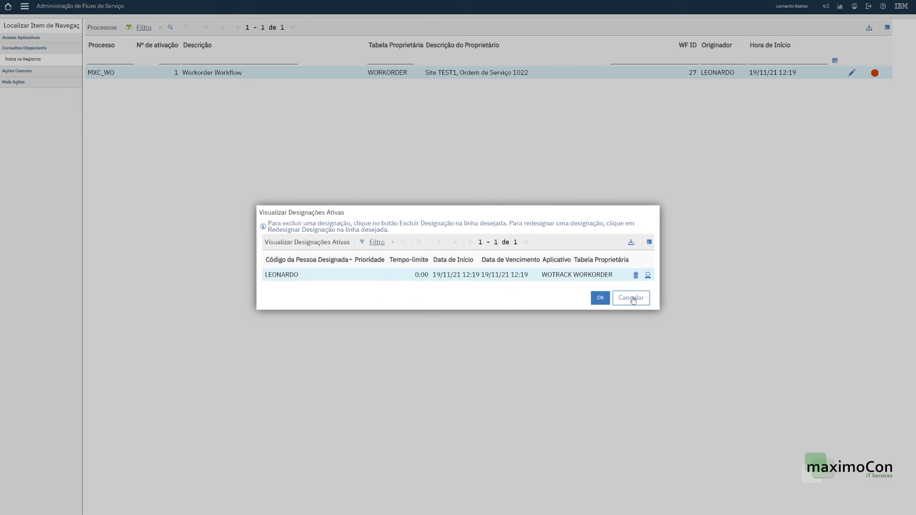
left_click(633, 299)
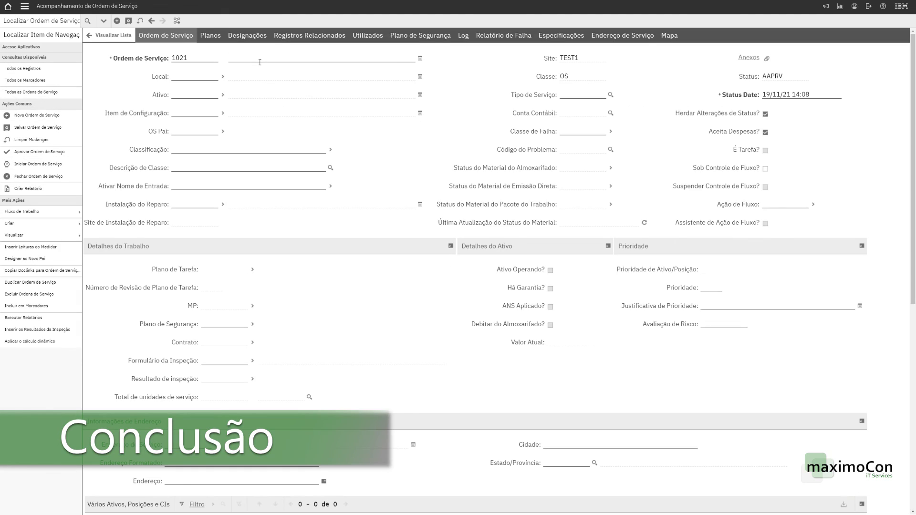
Describe work order 1021 as "Troca de SSD - notebook lenovo X123" with asset NOTEBOOK01 and work type CM, and view its plans
type("Troca de SSD - notebook lenovo X123")
left_click(610, 95)
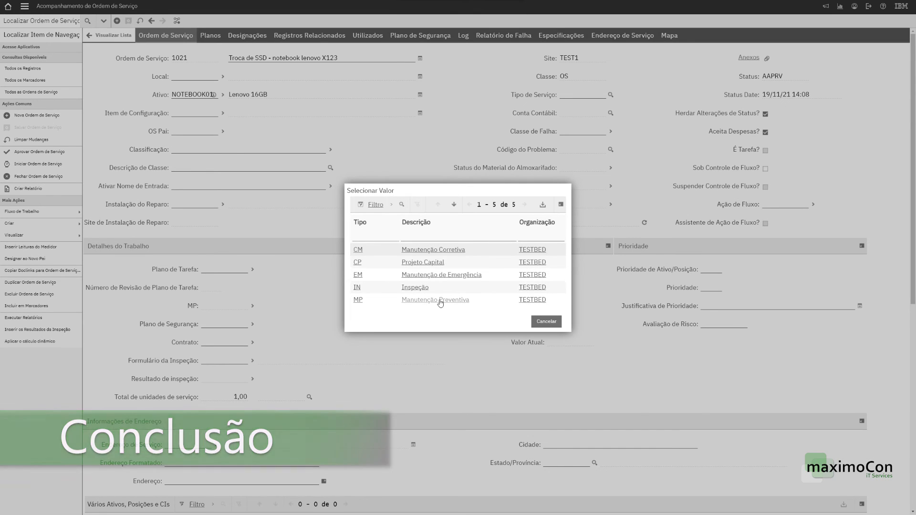
left_click(359, 251)
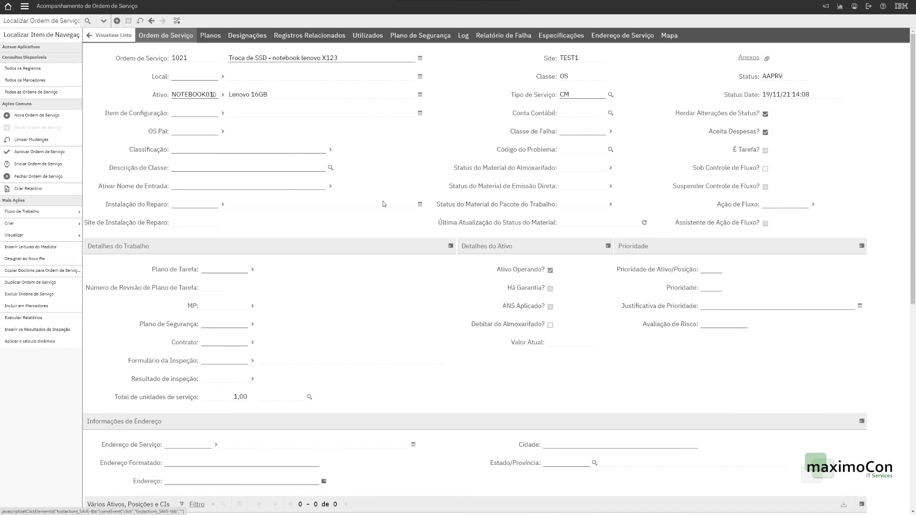
left_click(211, 35)
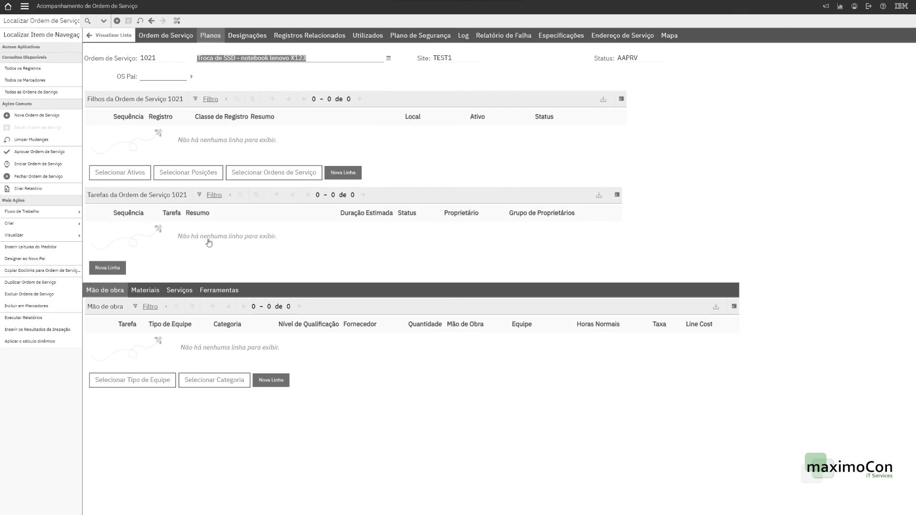
left_click(166, 35)
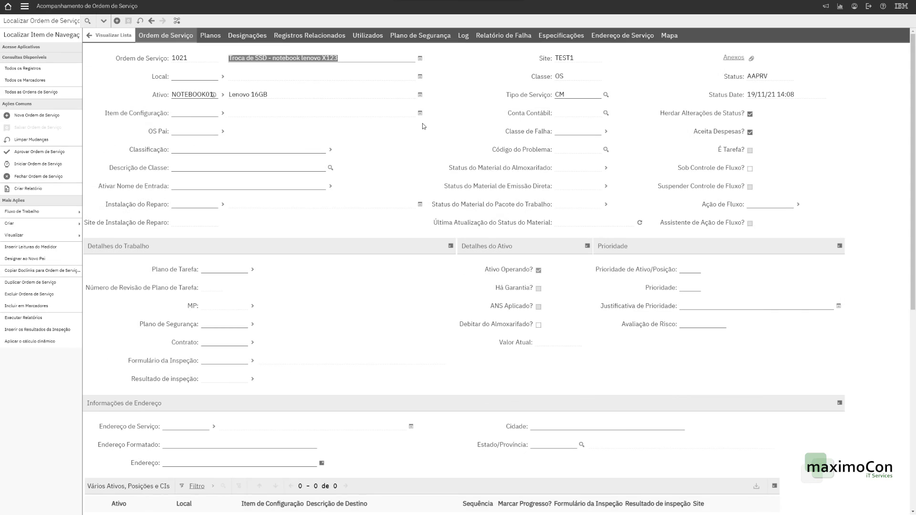
Route work order 1021 into the workflow, check its workflow assignments, and dismiss the system message
left_click(177, 20)
mouse_move(66, 214)
left_click(132, 246)
left_click(628, 291)
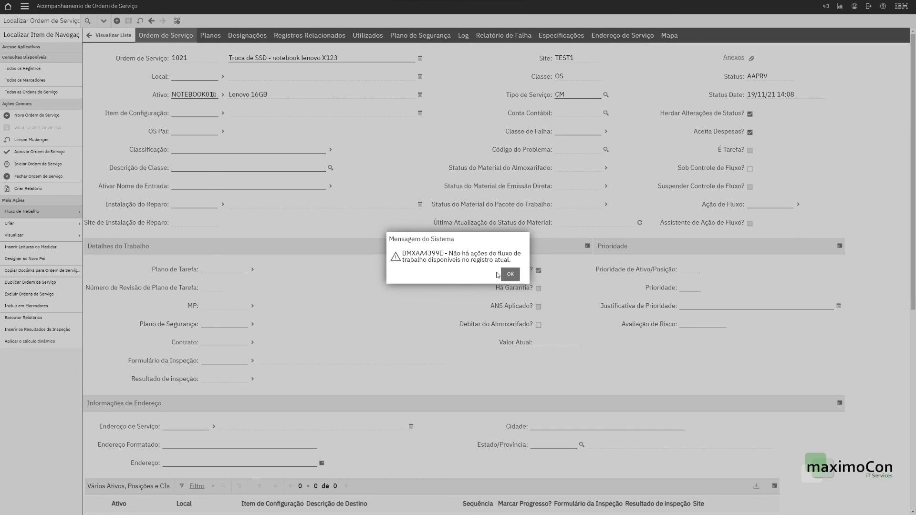
left_click(507, 274)
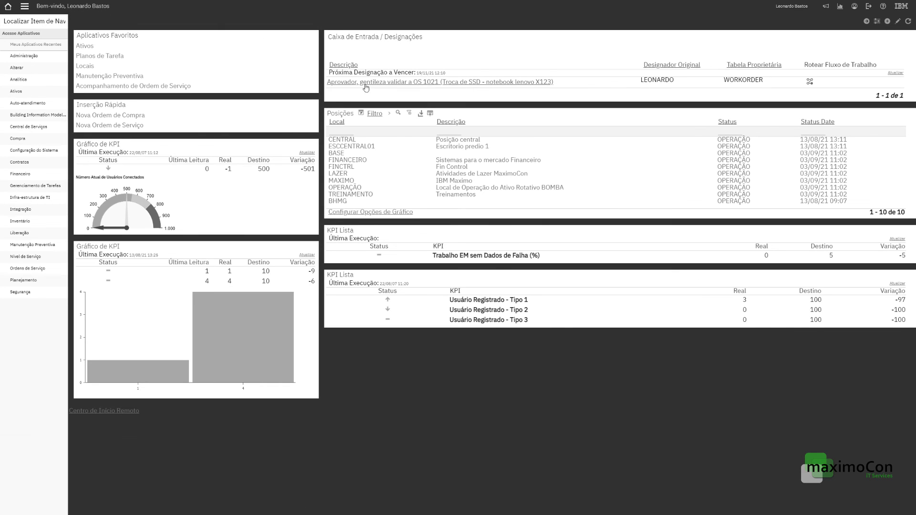
Open the work order 1021 assignment from the start center inbox and approve the work order
left_click(534, 82)
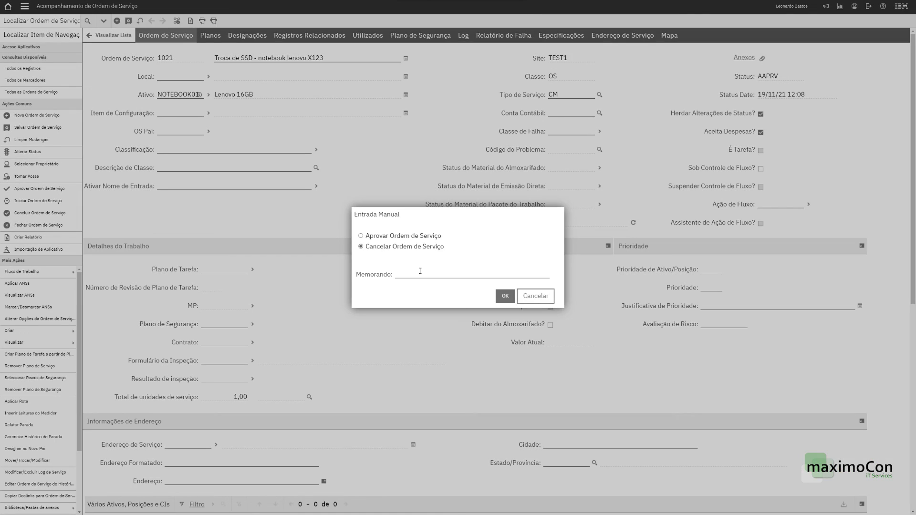
left_click(505, 296)
Check the Utilizados and Log sections of work order 1021 and highlight the text of the Sem Log message
left_click(368, 35)
left_click(147, 215)
left_click(463, 35)
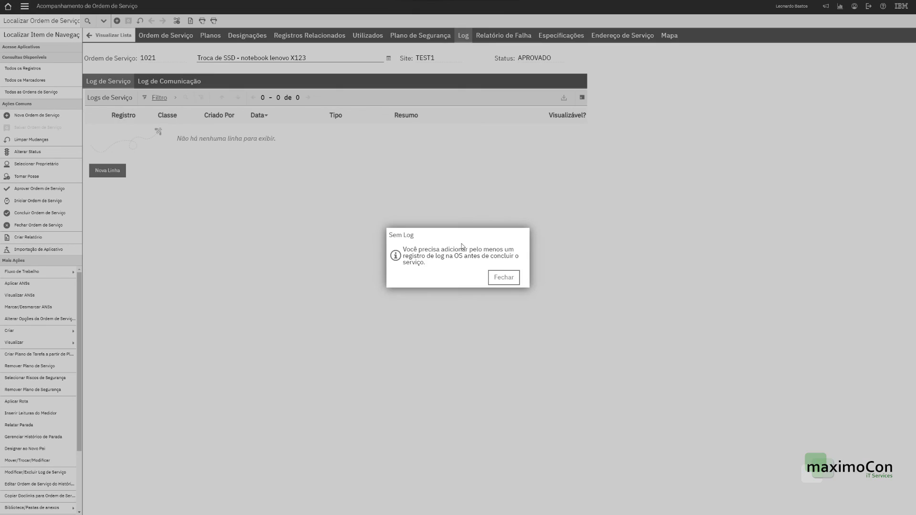
triple_click(405, 254)
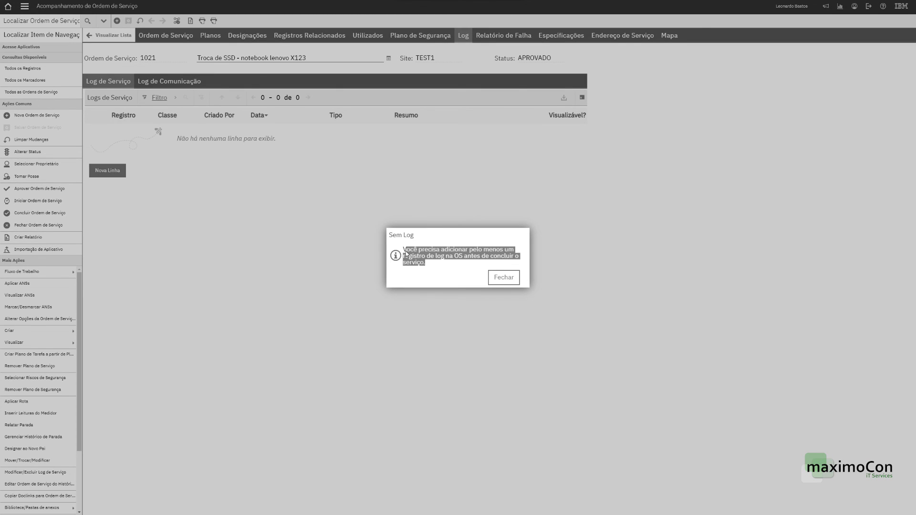